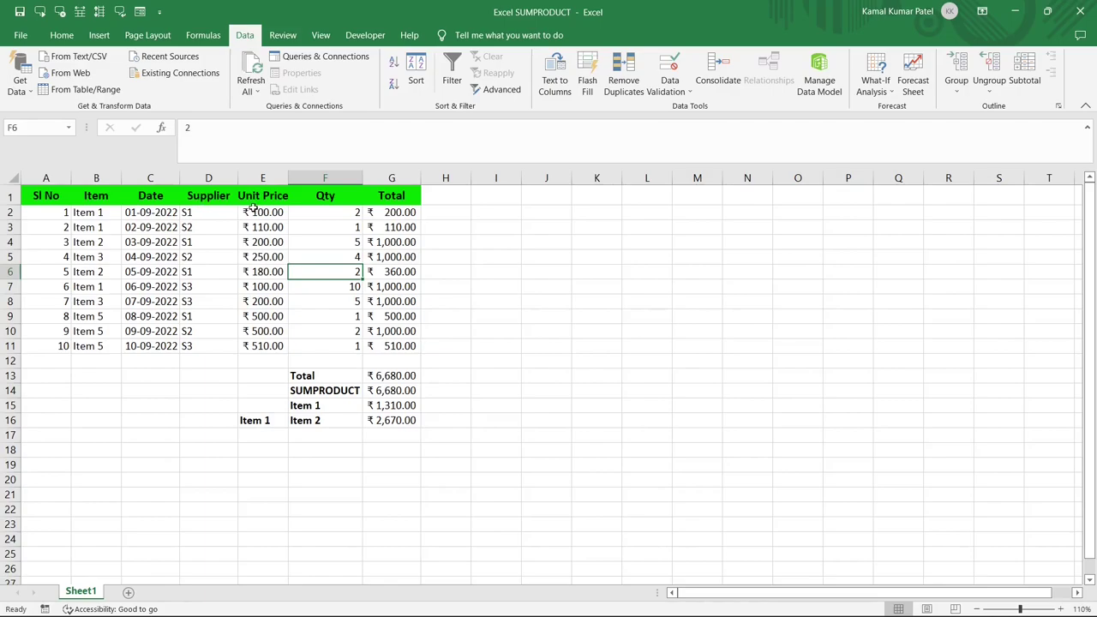
# Review G14's SUMPRODUCT formula, then select the row totals in column G to clear them.
pyautogui.click(400, 392)
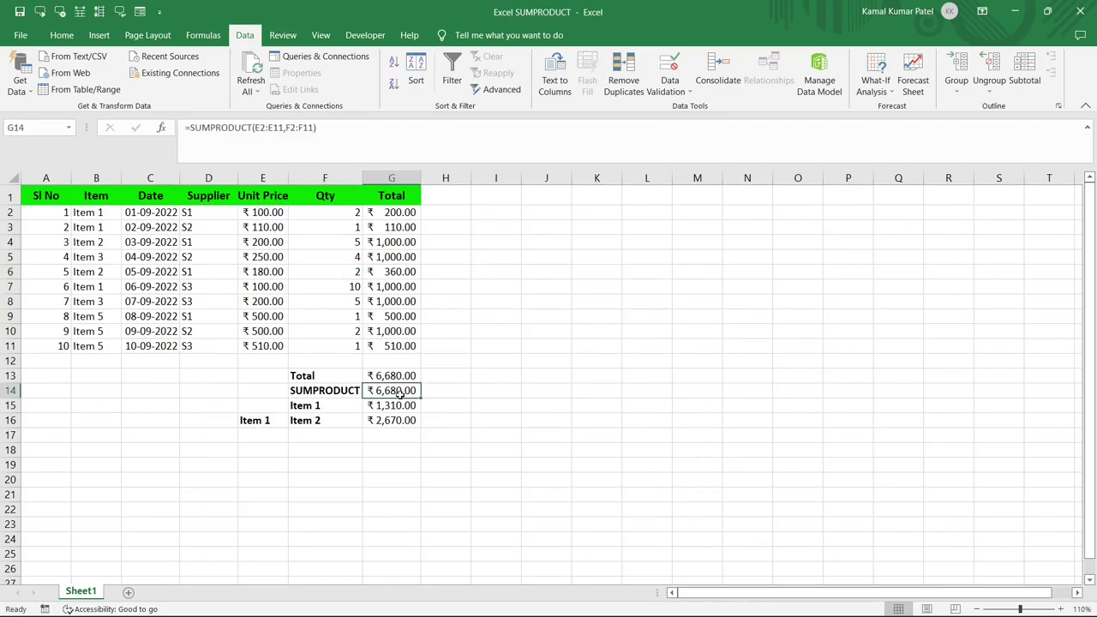
pyautogui.moveTo(398, 393); pyautogui.dragTo(317, 401)
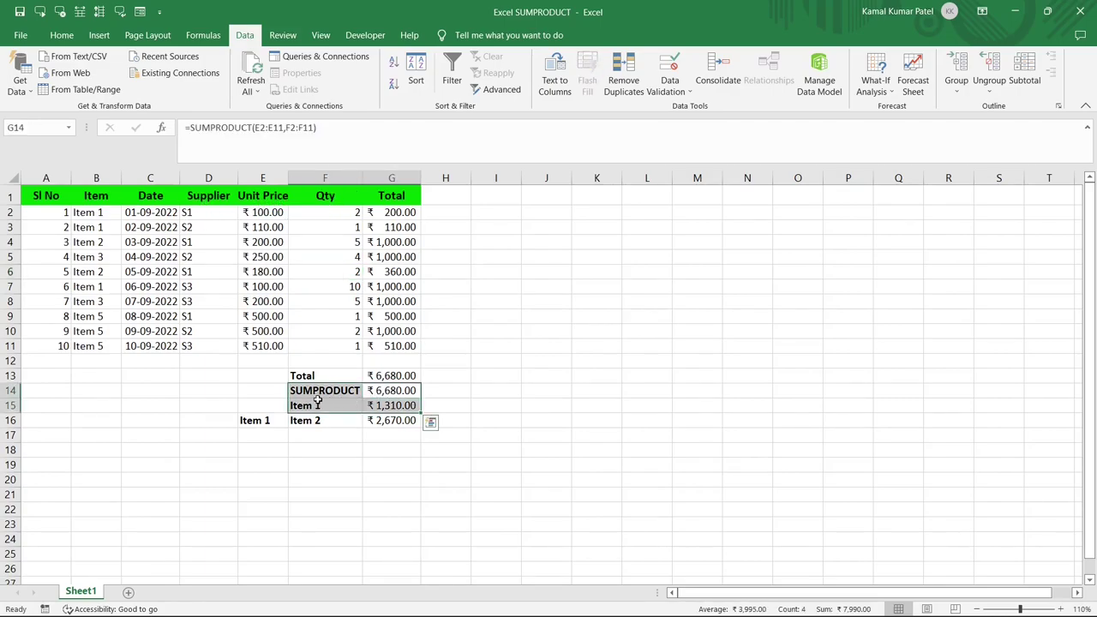
pyautogui.click(317, 403)
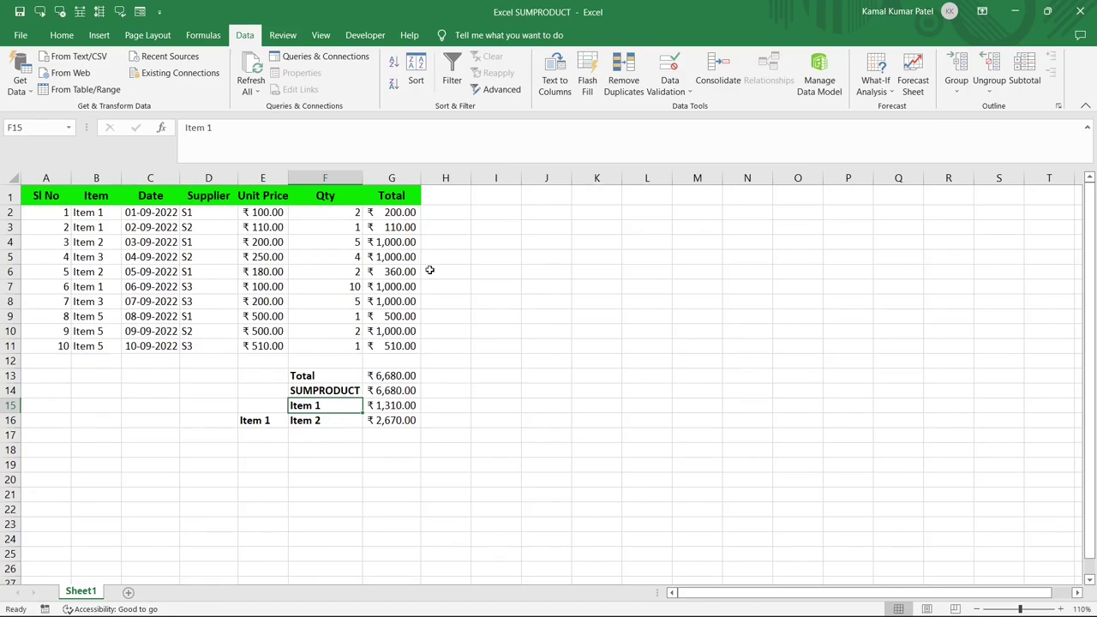
pyautogui.moveTo(397, 214); pyautogui.dragTo(393, 345)
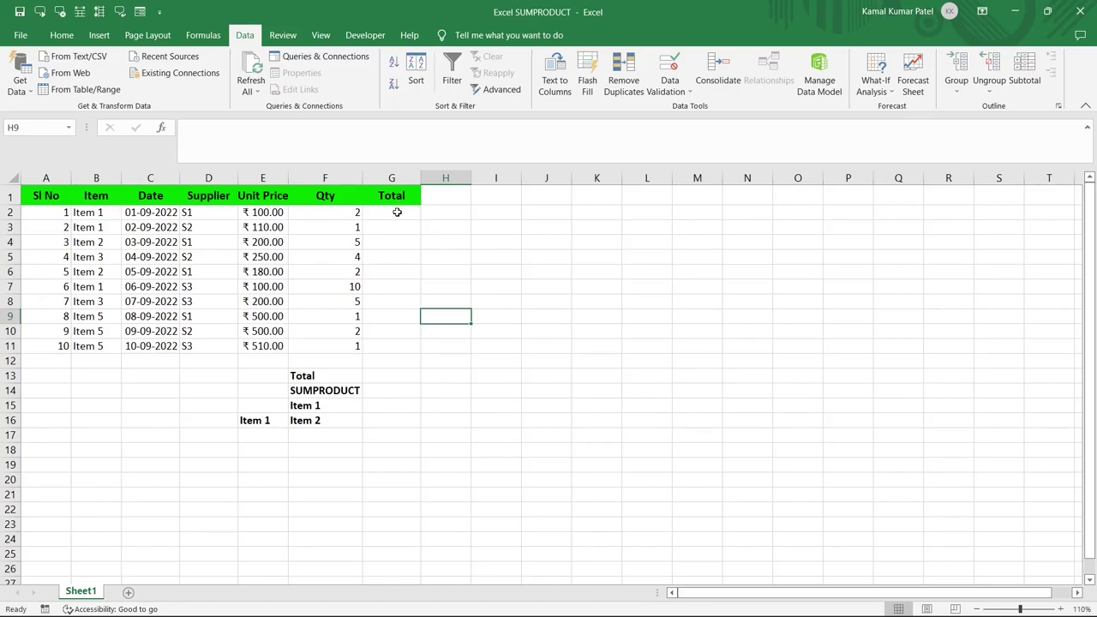
# Enter =E2*F2 in G2 and fill it down through G11.
pyautogui.click(397, 213)
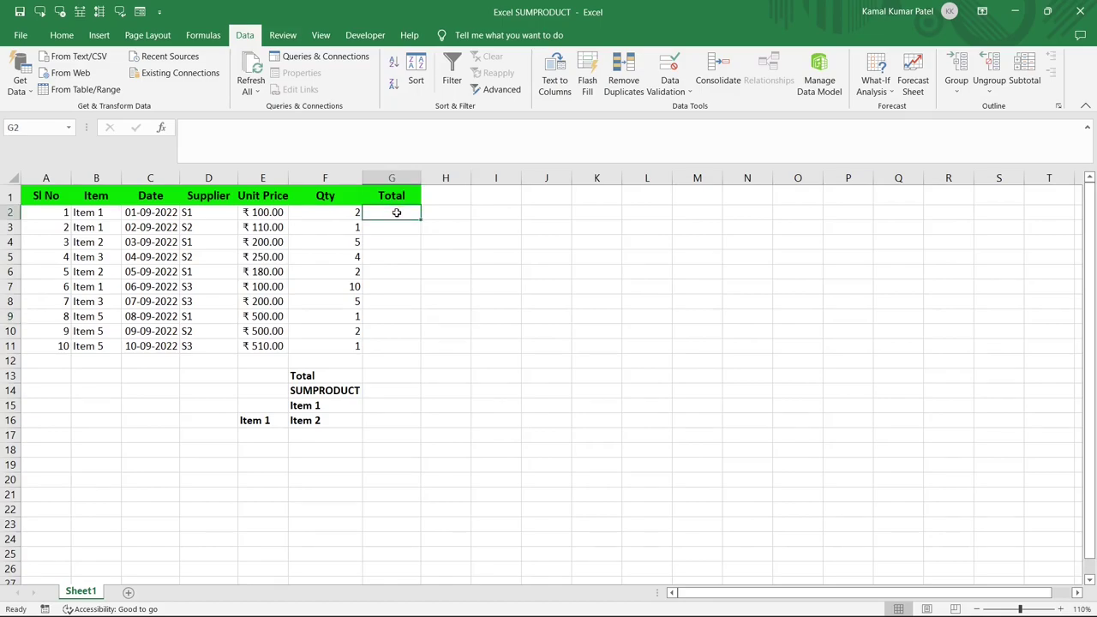
pyautogui.write('=')
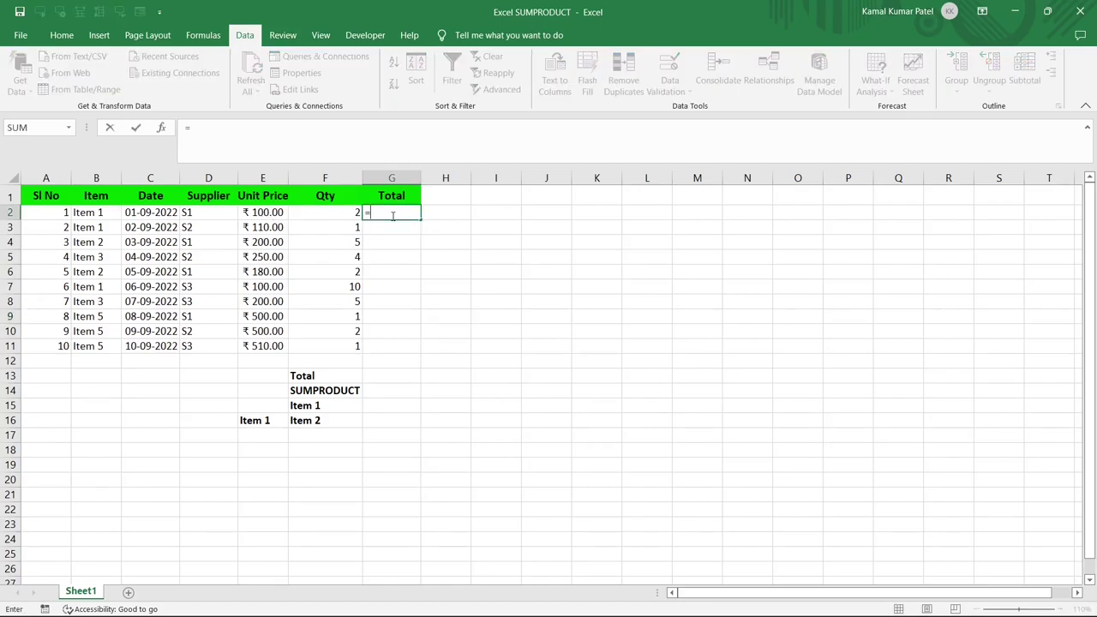
pyautogui.click(261, 213)
pyautogui.write('*')
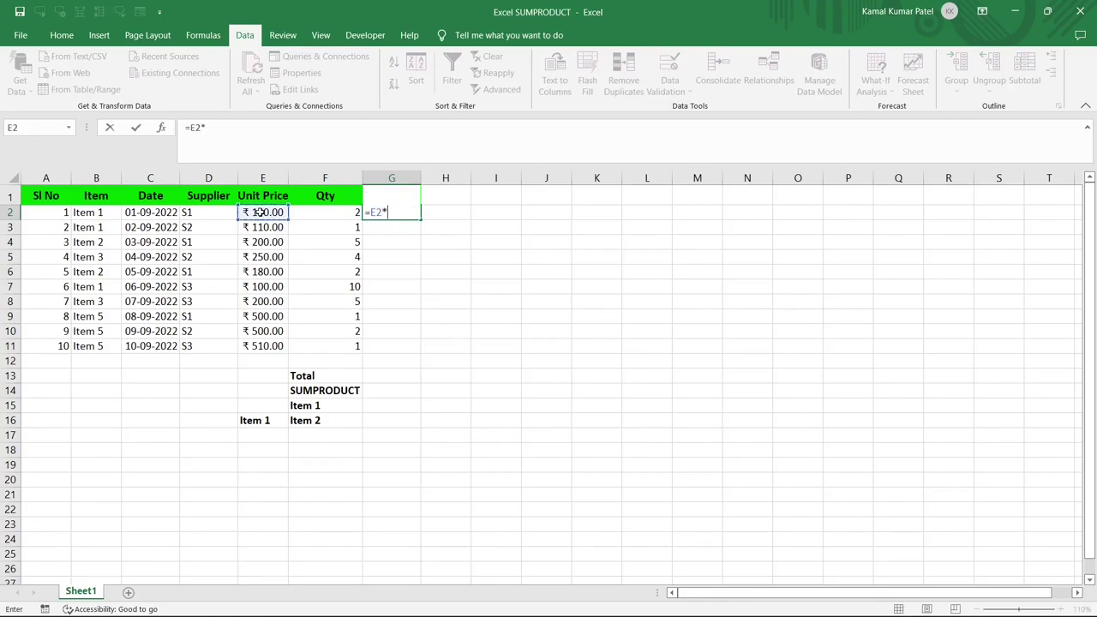
pyautogui.click(330, 213)
pyautogui.press('Return')
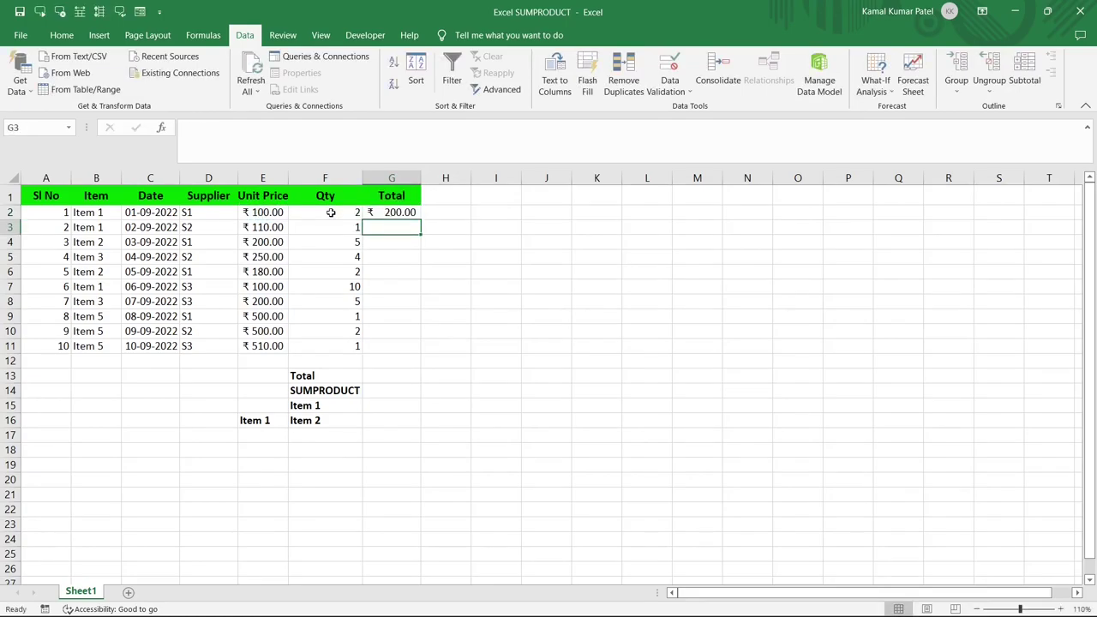
pyautogui.click(386, 213)
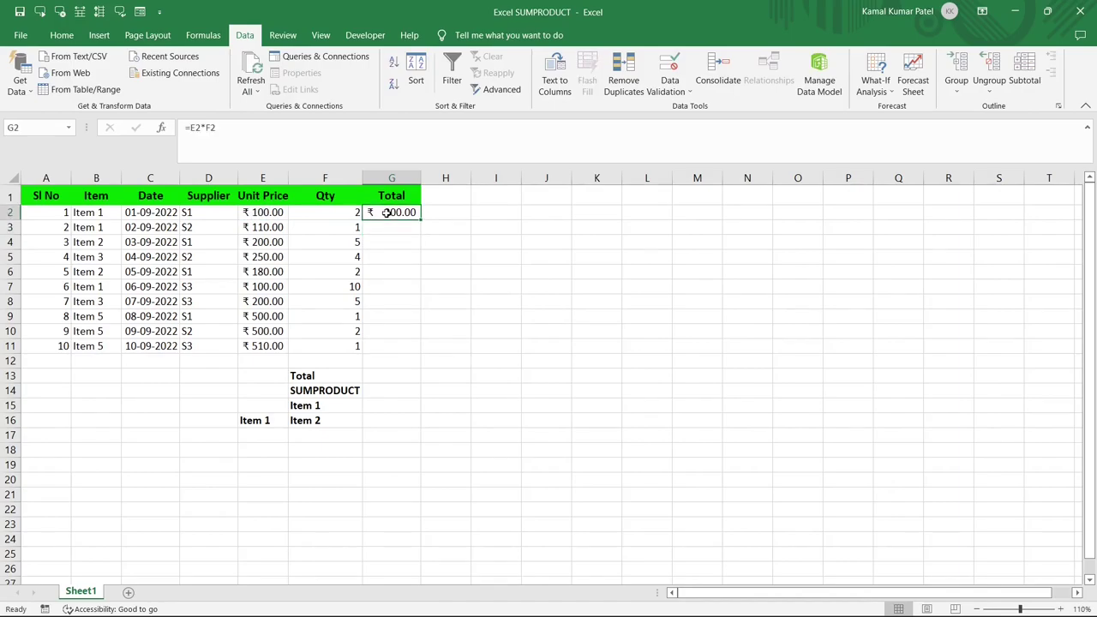
pyautogui.moveTo(421, 217); pyautogui.dragTo(415, 348)
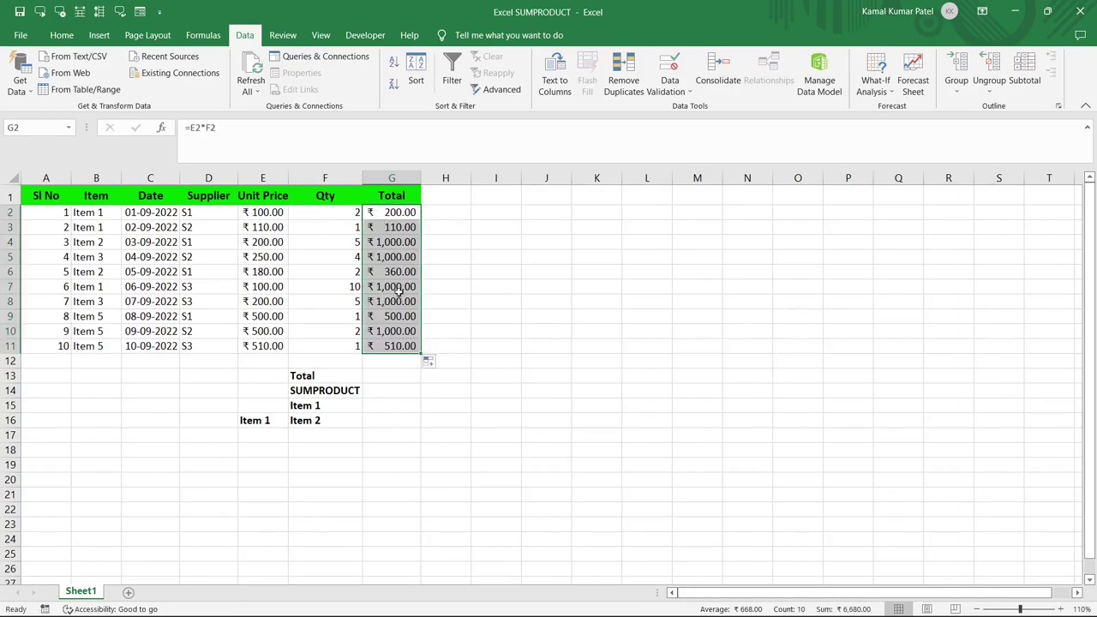
# Finish =SUM(G2:G11) in G13 for a grand total of ₹6,680.00.
pyautogui.click(379, 359)
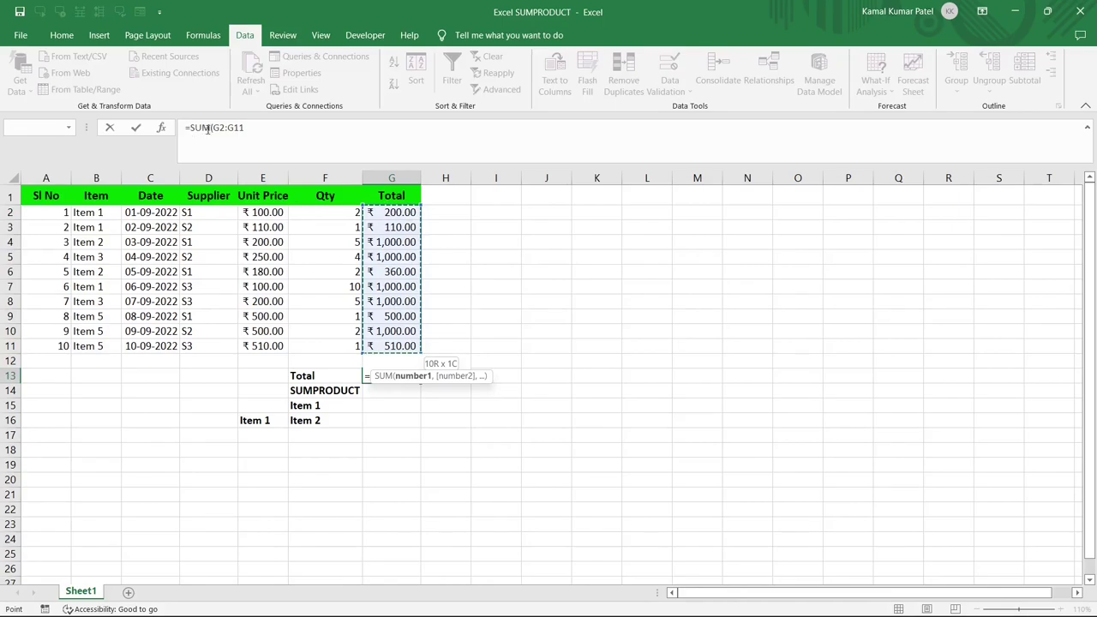
pyautogui.click(283, 131)
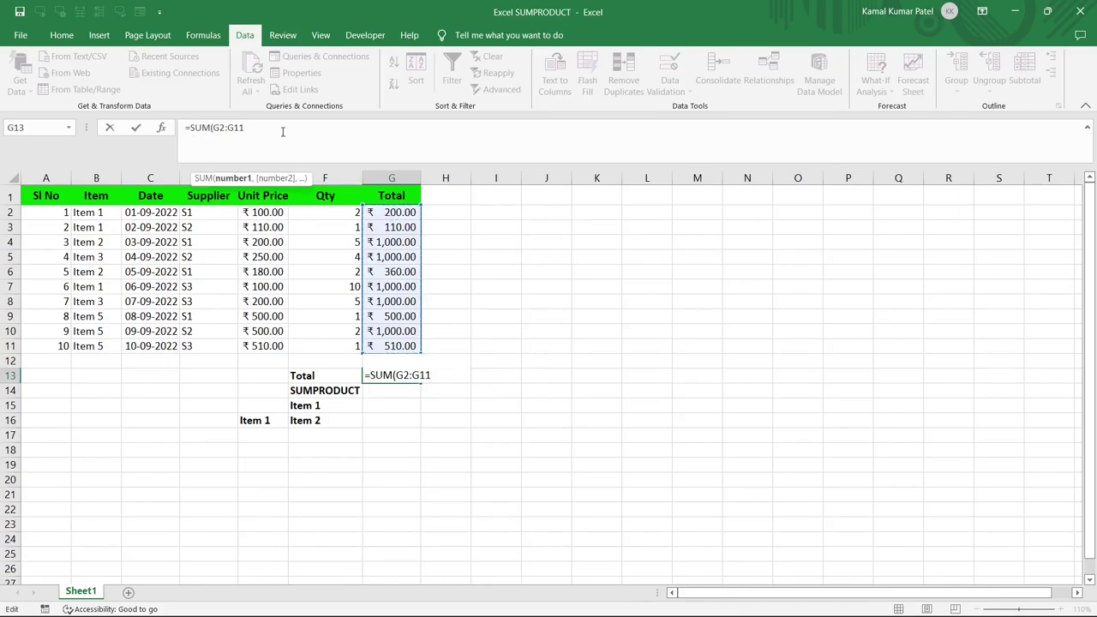
pyautogui.write(')')
pyautogui.press('Return')
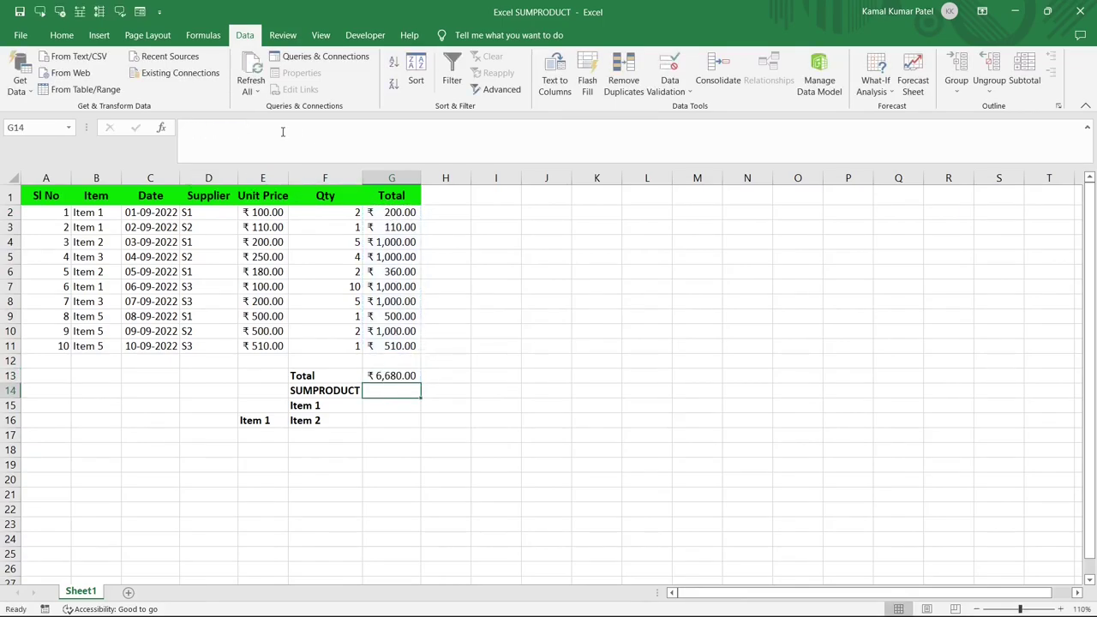
pyautogui.click(384, 378)
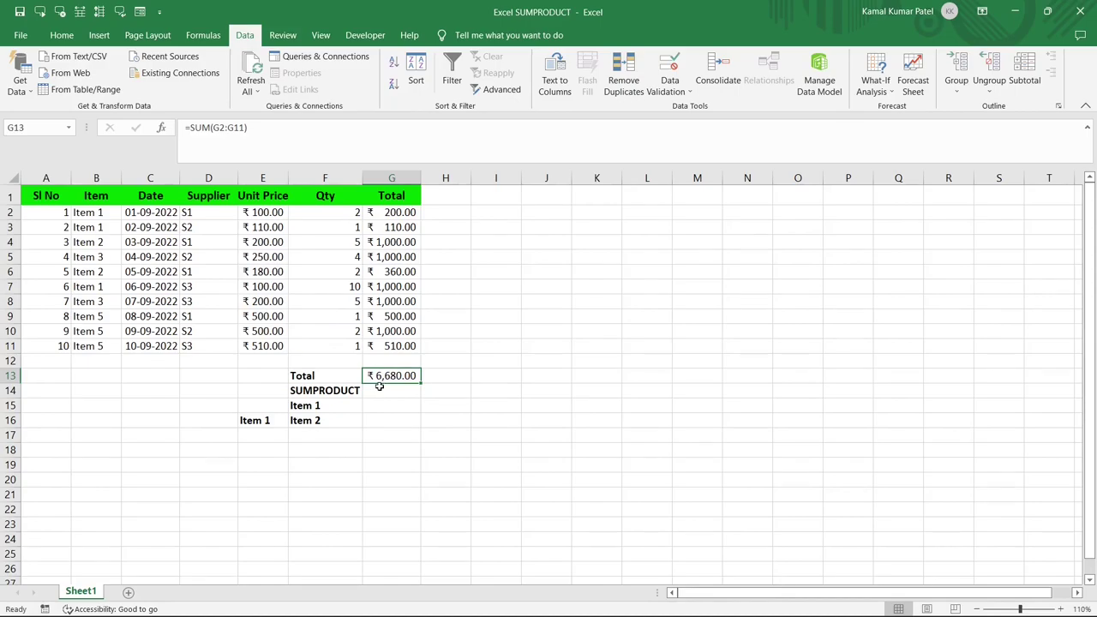
# Type =SUMPRODUCT(E2:E11,F2:F11) in G14, pairing the Unit Price and Qty ranges.
pyautogui.click(317, 392)
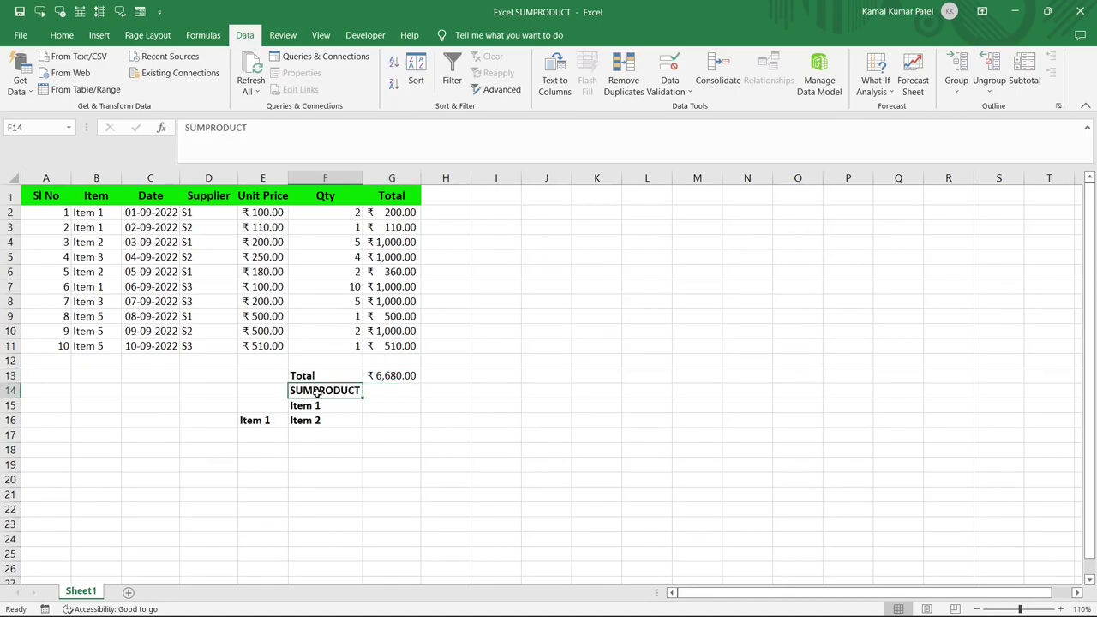
pyautogui.click(382, 392)
pyautogui.write('=')
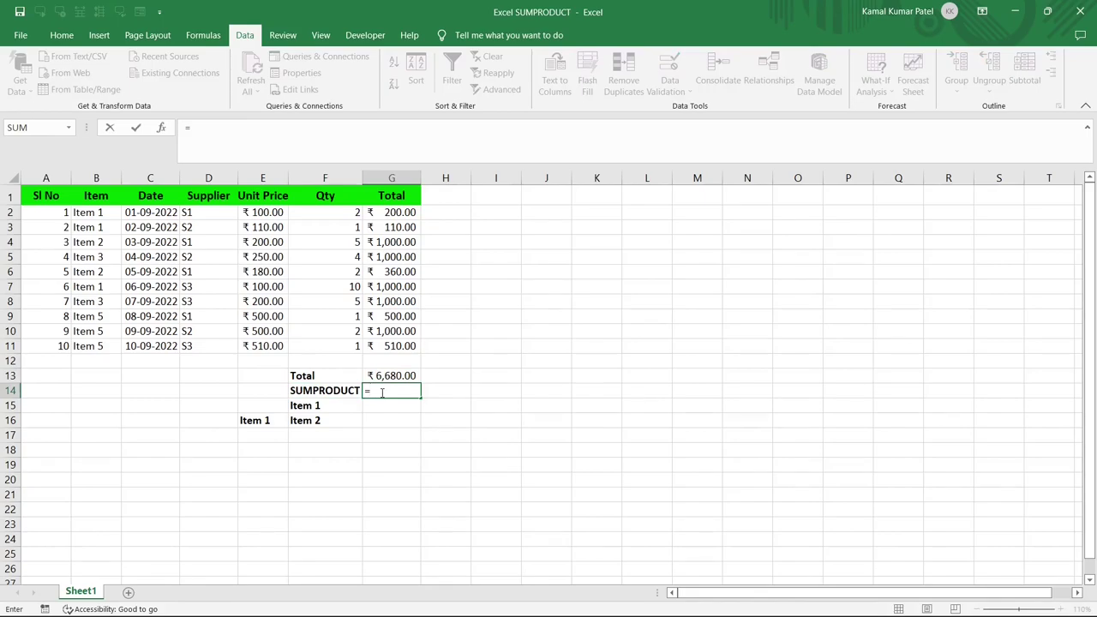
pyautogui.write('sump')
pyautogui.doubleClick(420, 408)
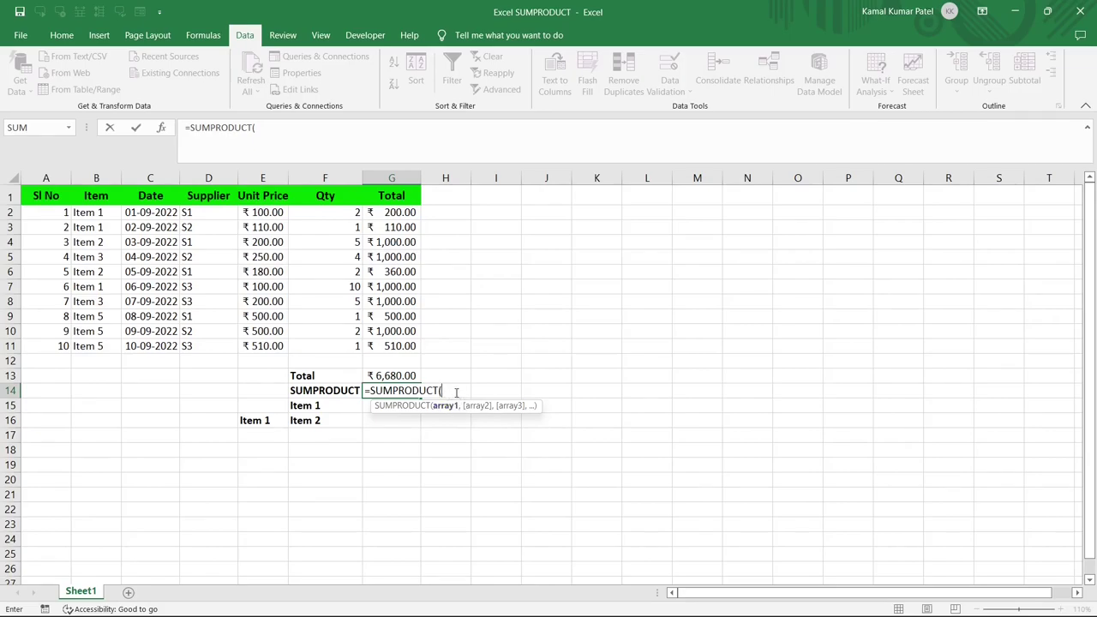
pyautogui.click(264, 212)
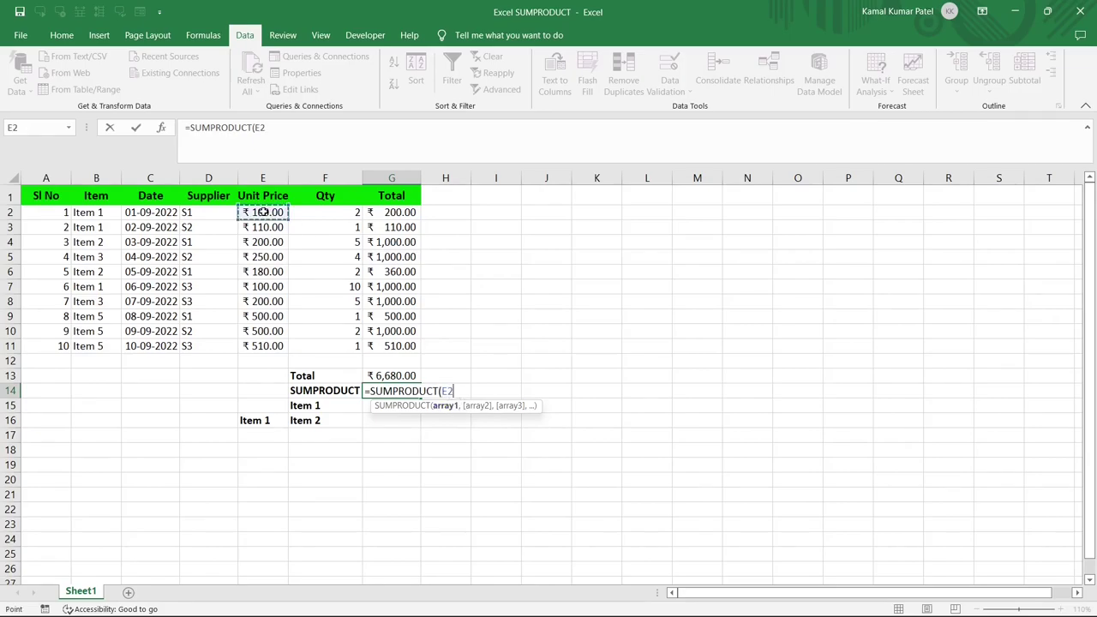
pyautogui.hotkey('ctrl', 'shift', 'Down')
pyautogui.click(290, 130)
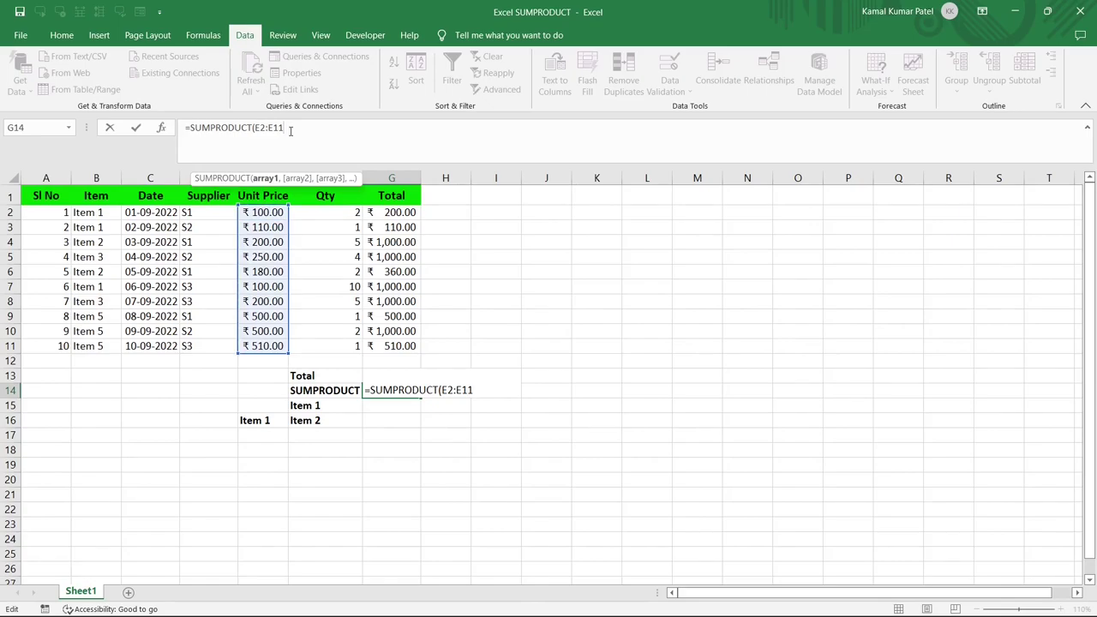
pyautogui.write(',')
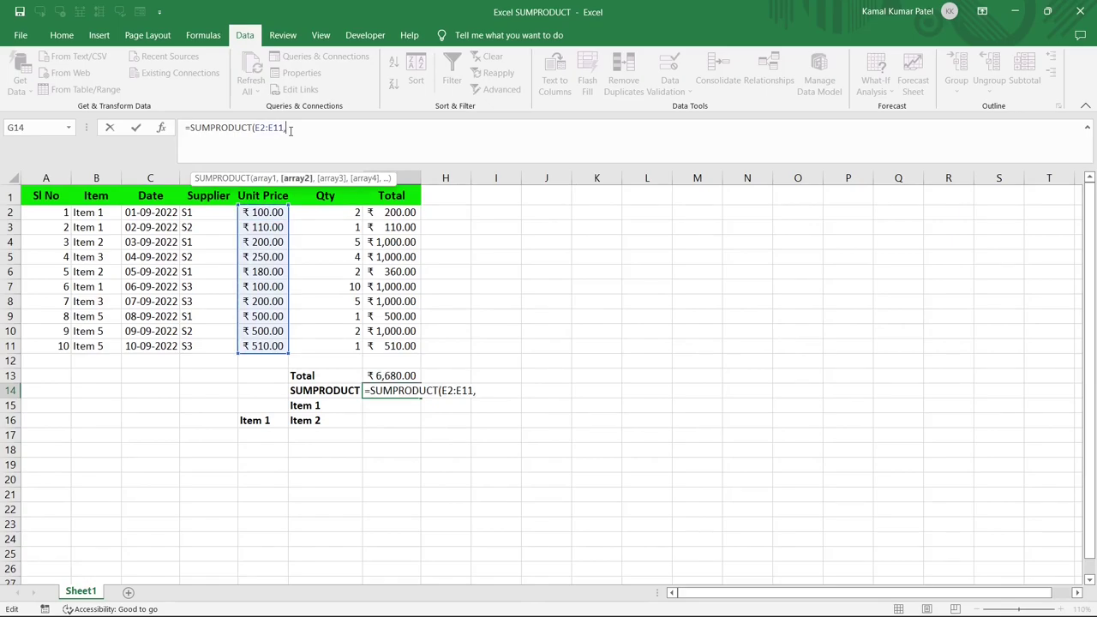
pyautogui.click(317, 214)
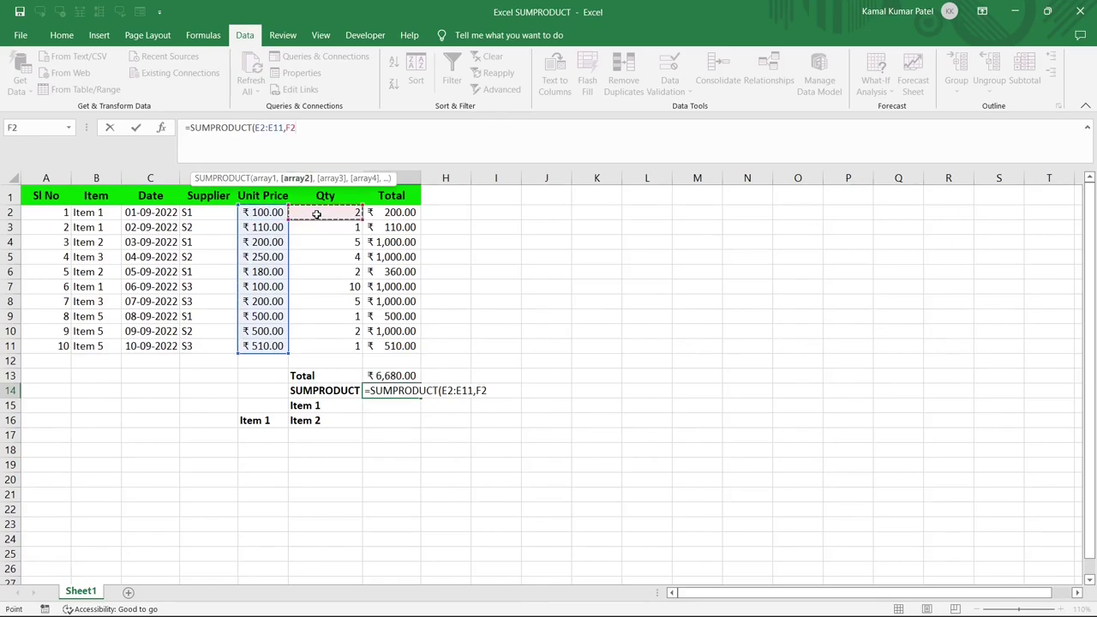
pyautogui.hotkey('ctrl', 'shift', 'Down')
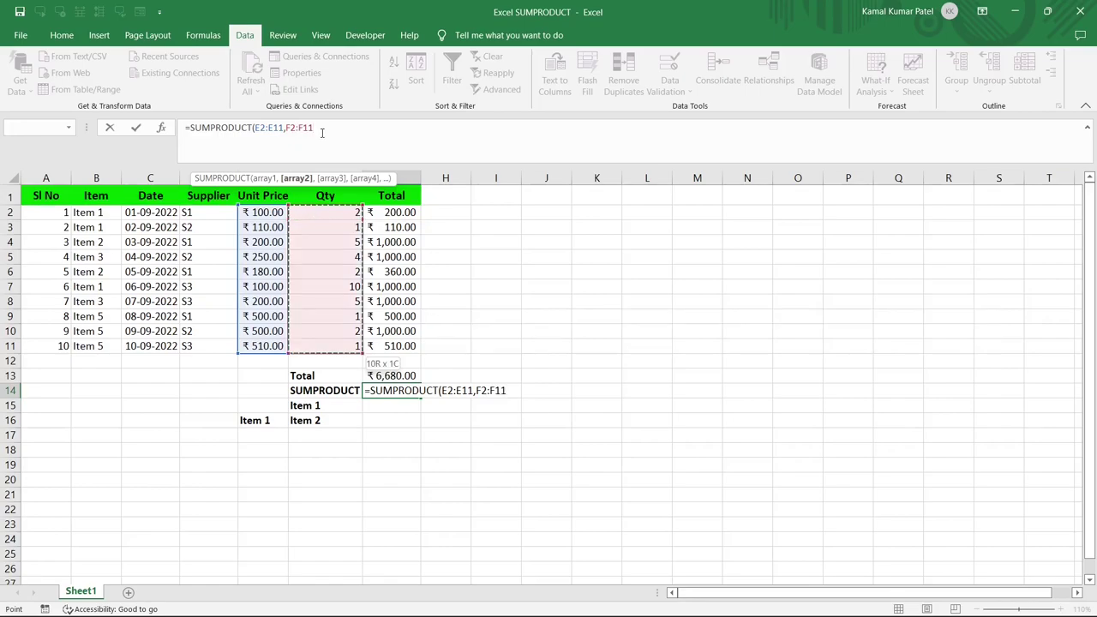
pyautogui.write(')')
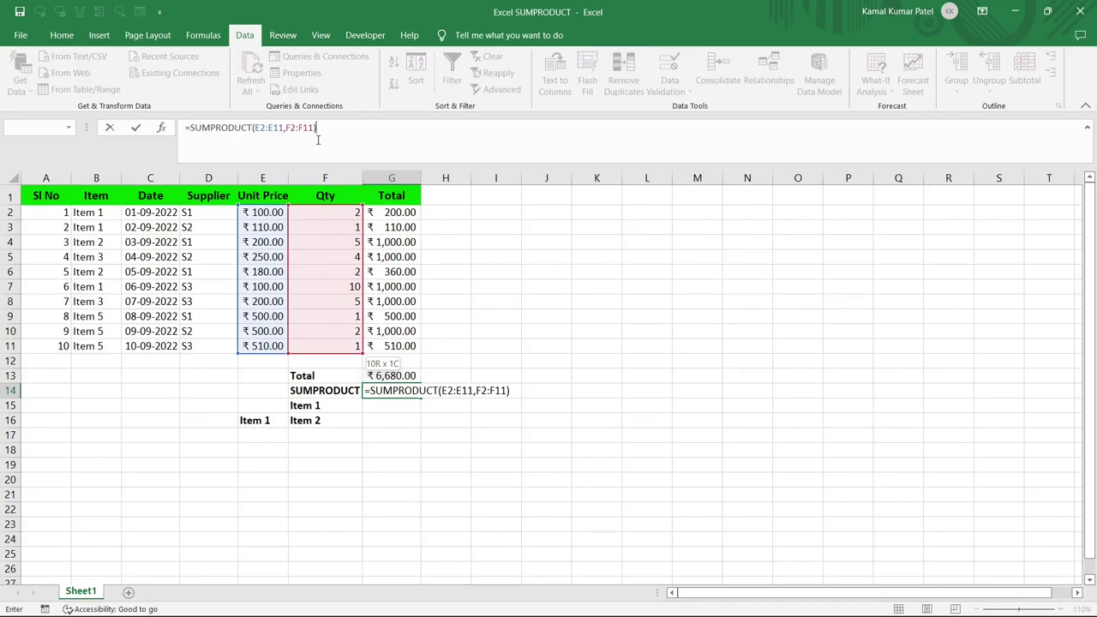
# Edit the end of G14's Qty range, which produces a #VALUE! error.
pyautogui.press('Left')
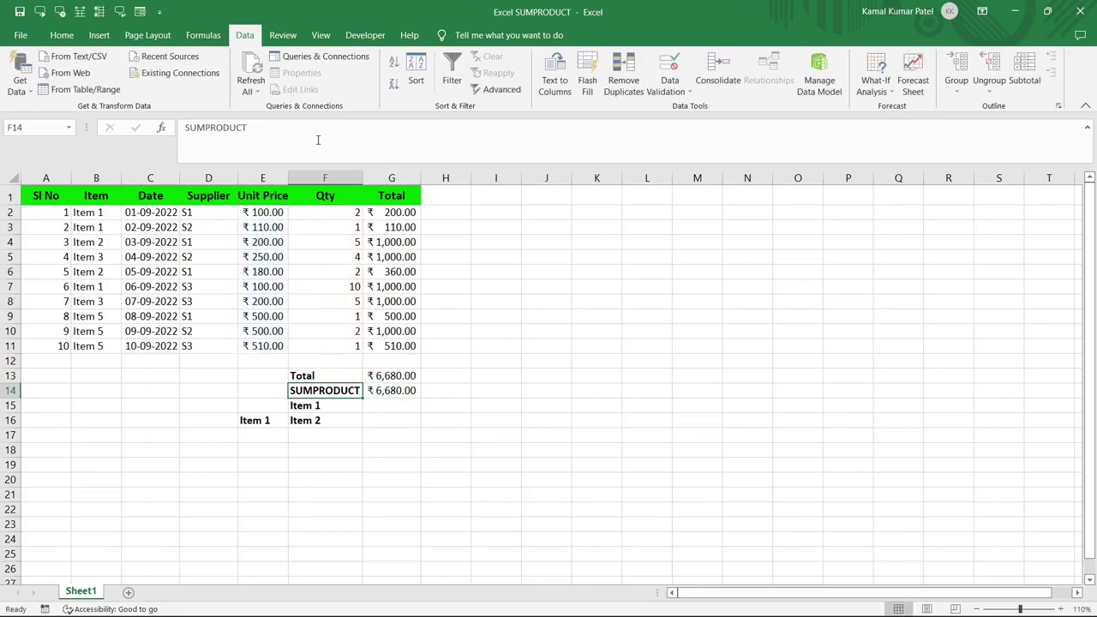
pyautogui.press('Right')
pyautogui.click(314, 128)
pyautogui.press('BackSpace')
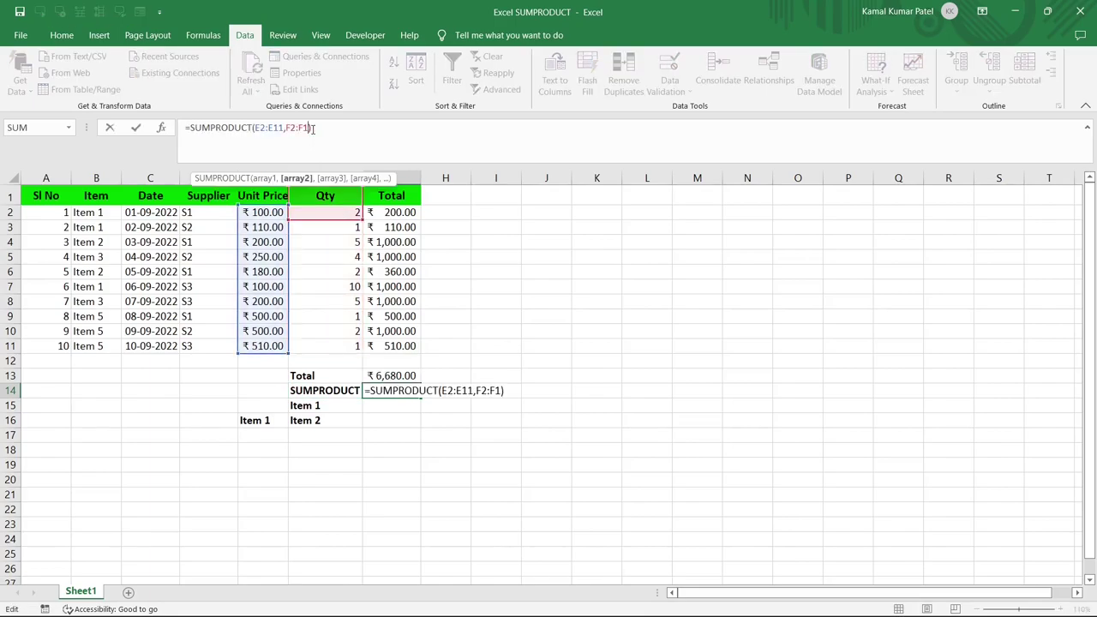
pyautogui.write('0')
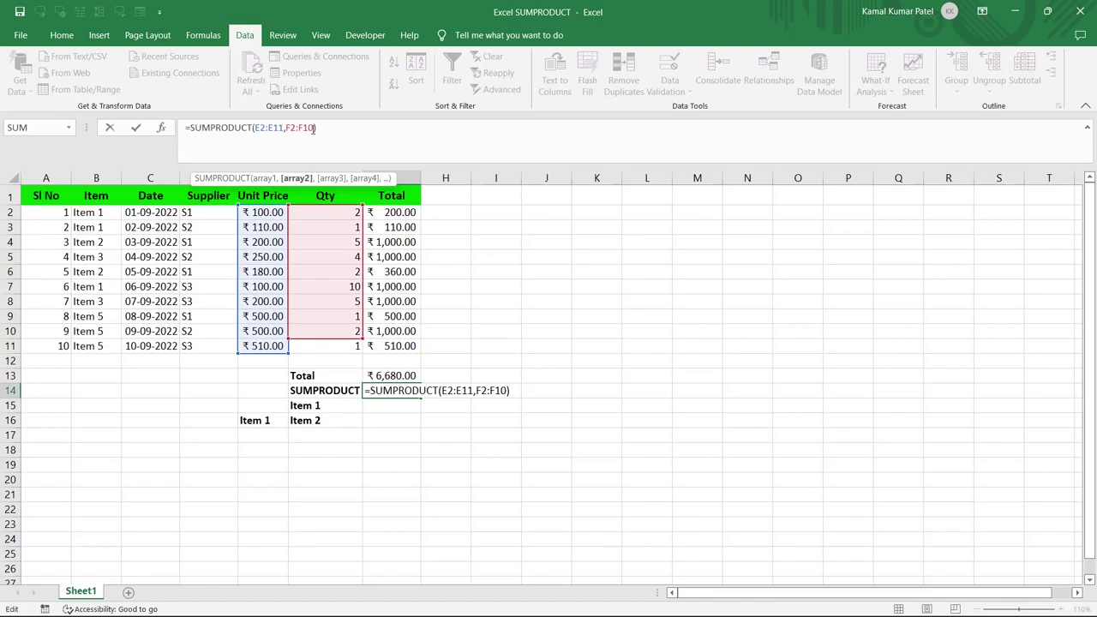
pyautogui.press('Return')
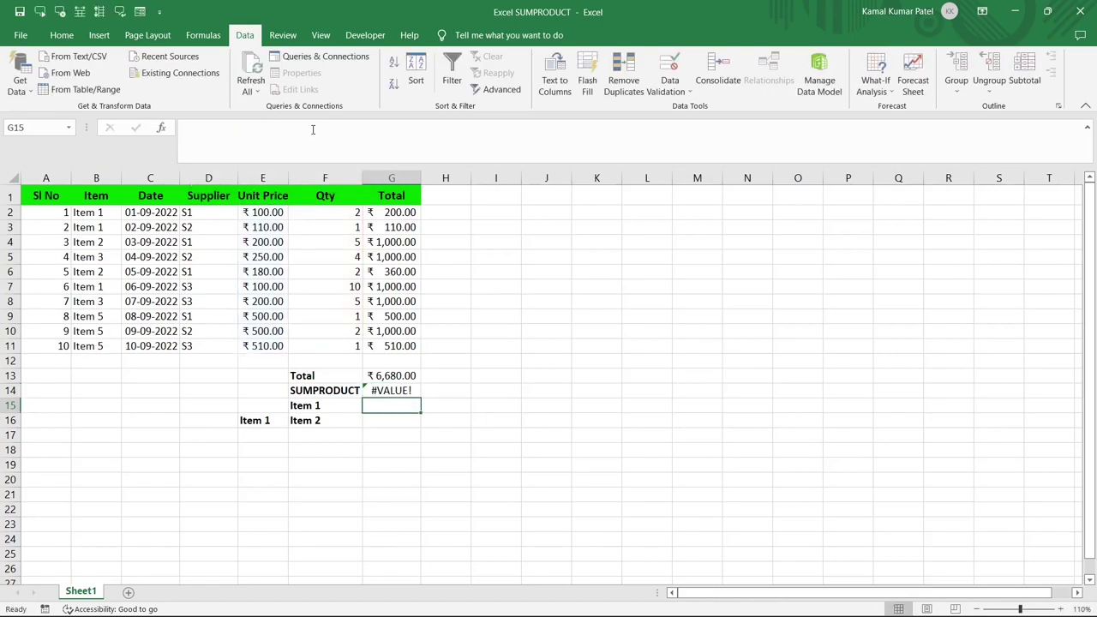
pyautogui.click(378, 388)
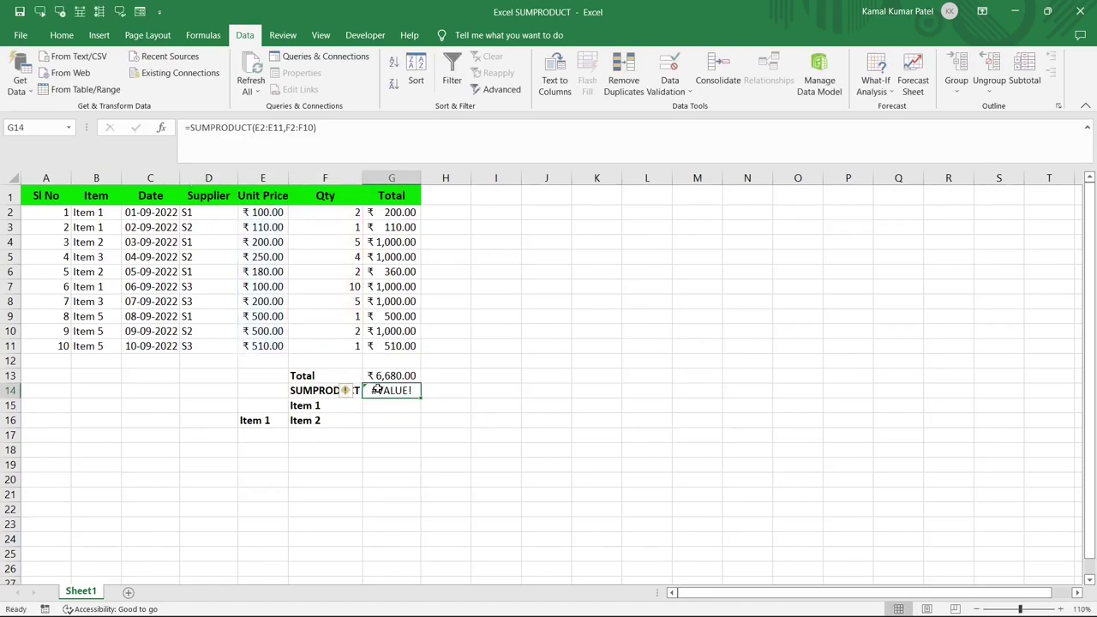
# Correct the Qty range to F2:F11 so G14 returns ₹6,680.00.
pyautogui.click(315, 128)
pyautogui.press('BackSpace')
pyautogui.write('1')
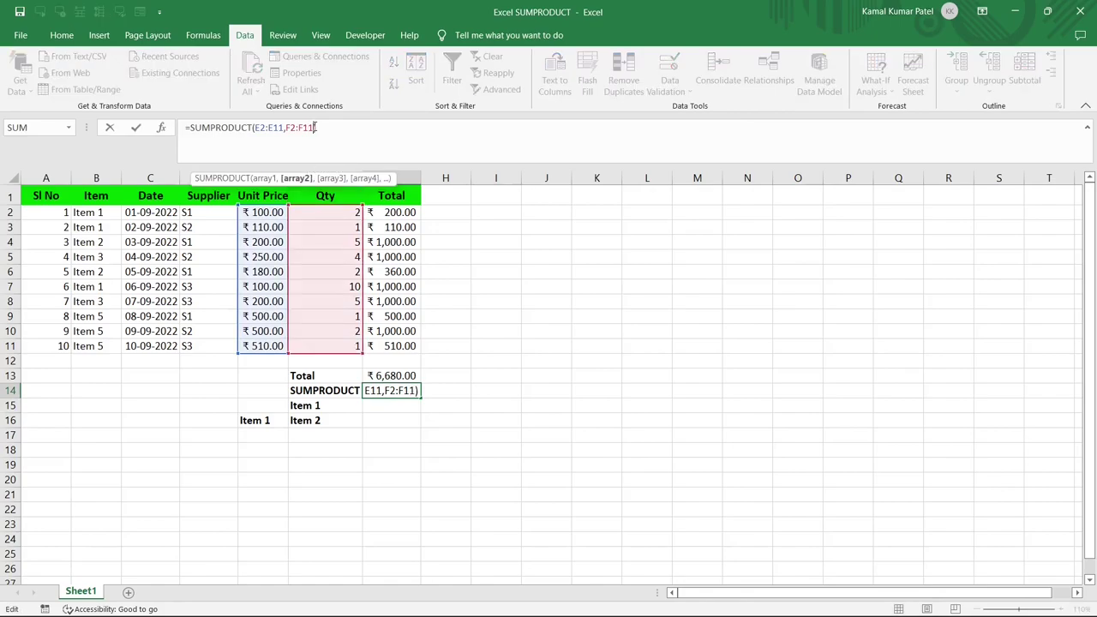
pyautogui.press('Return')
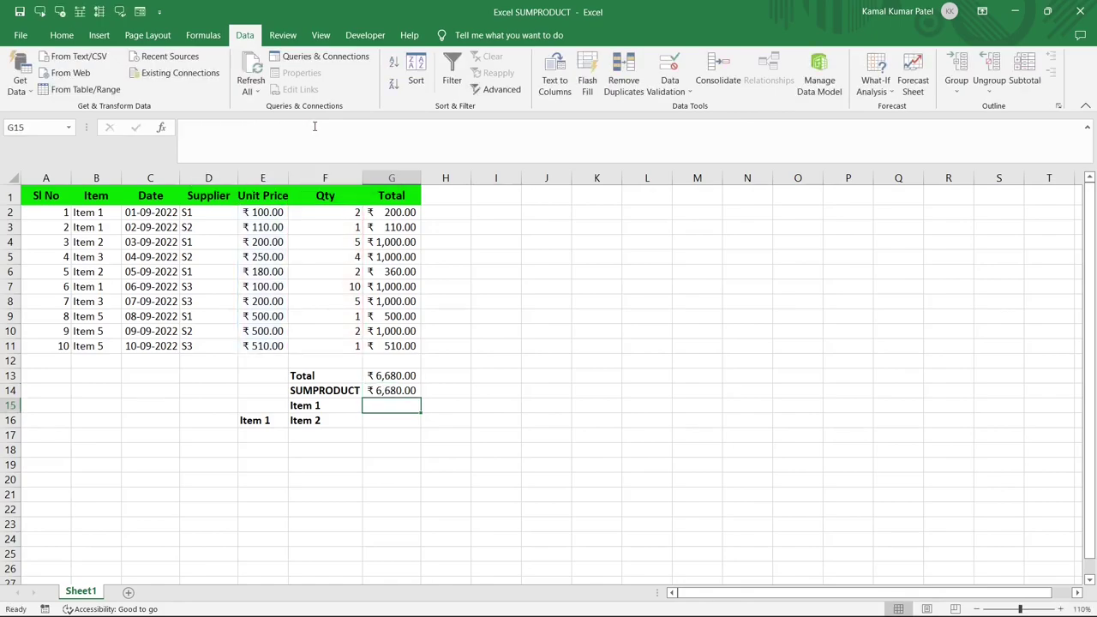
pyautogui.click(388, 390)
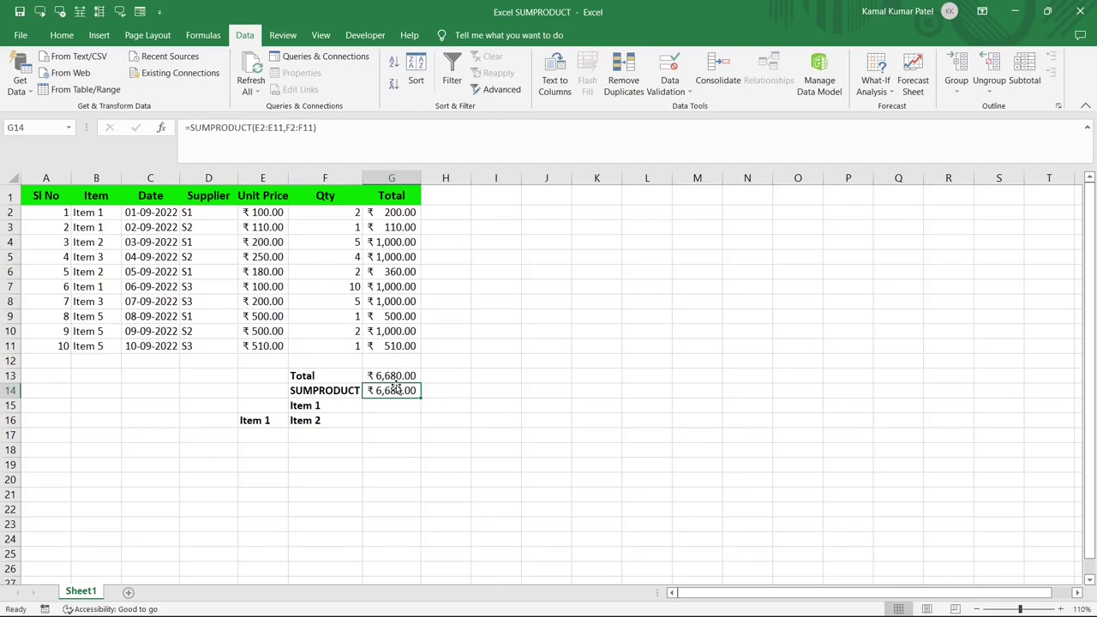
pyautogui.doubleClick(393, 387)
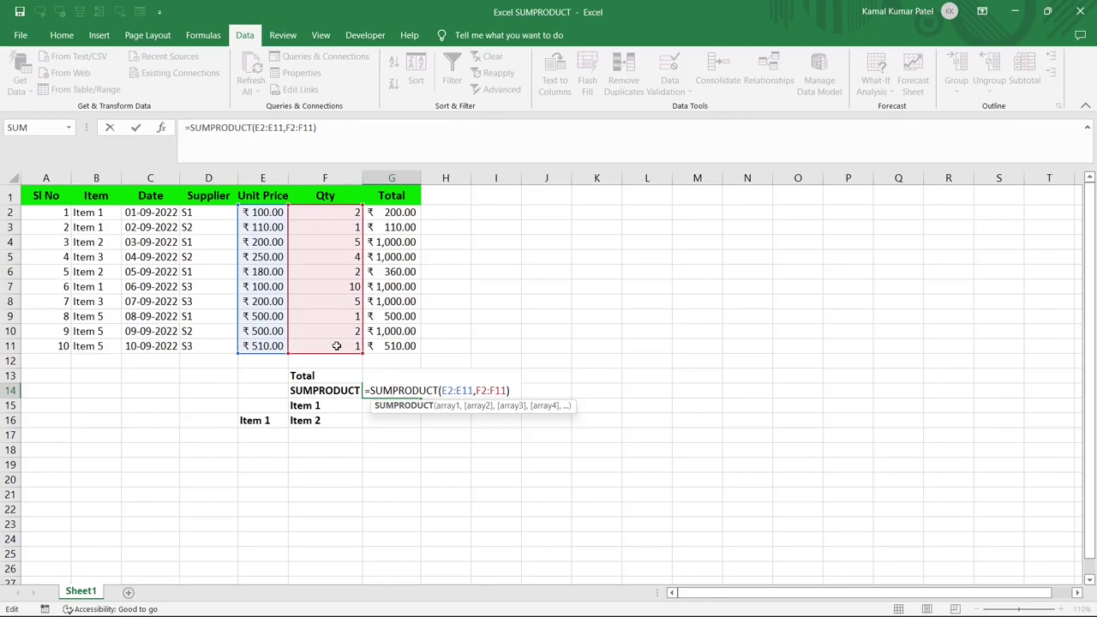
pyautogui.press('Return')
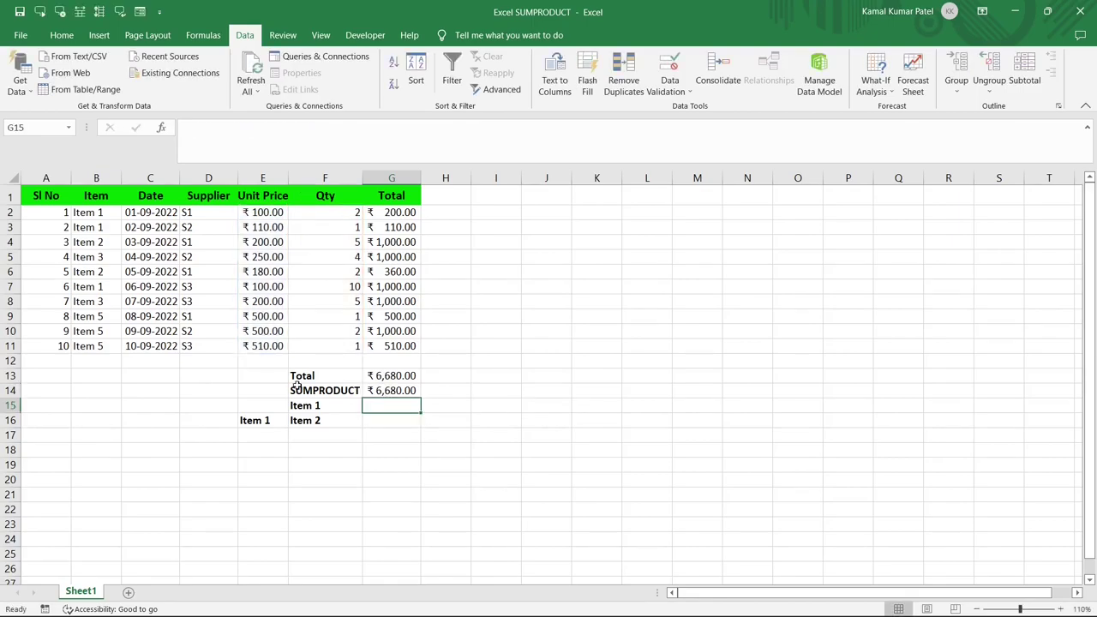
# Start =SUMPRODUCT((B2:B11=F15), in G15 to test the Item column against Item 1.
pyautogui.click(335, 406)
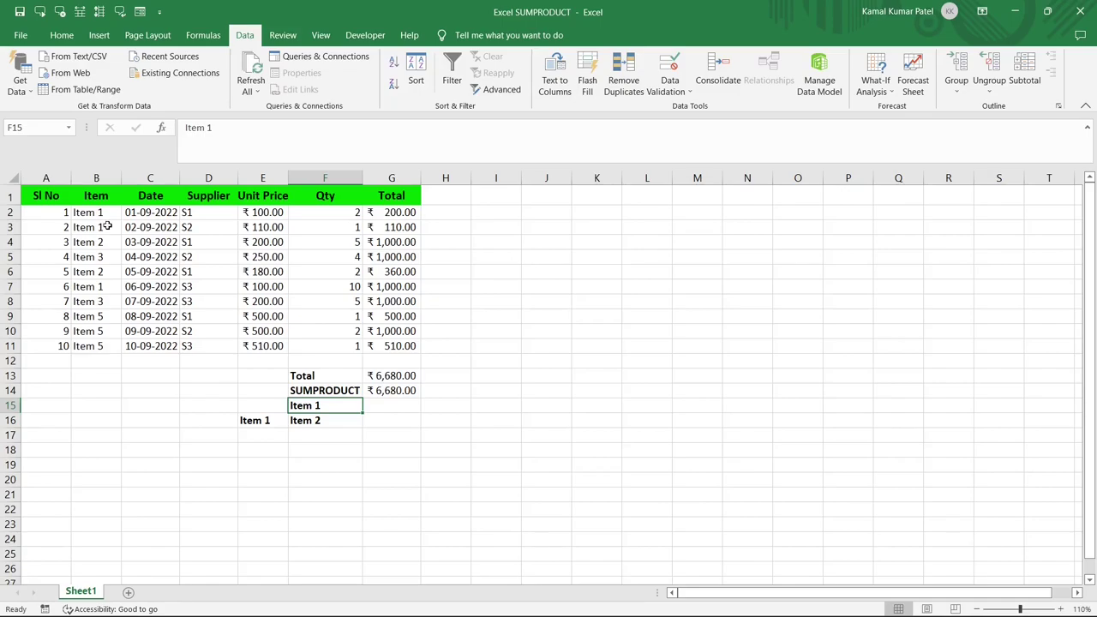
pyautogui.click(392, 406)
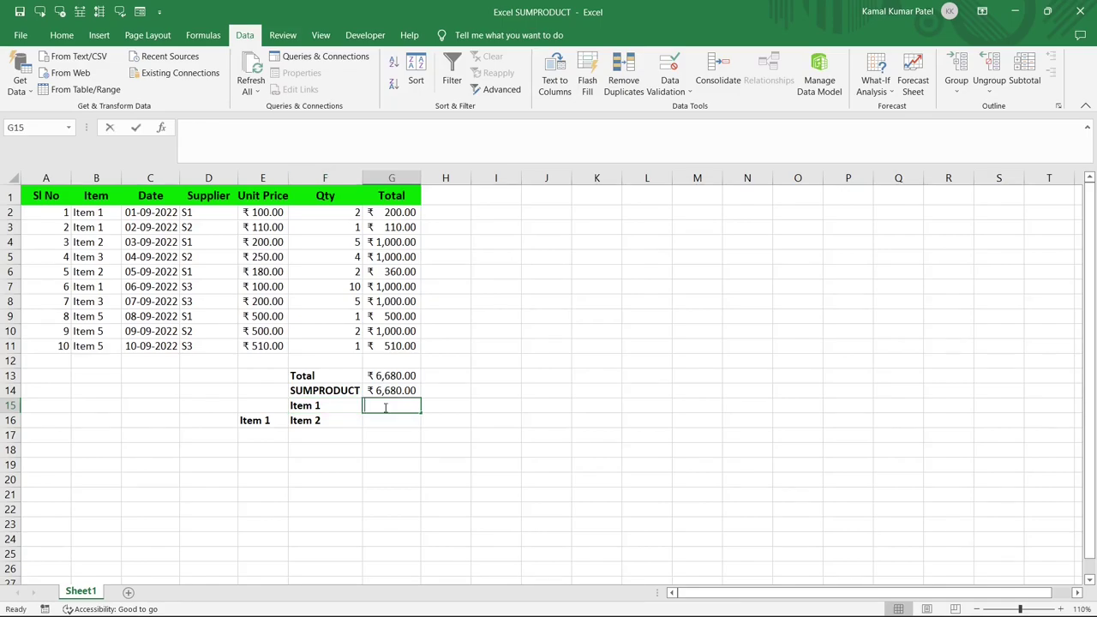
pyautogui.write('=sump')
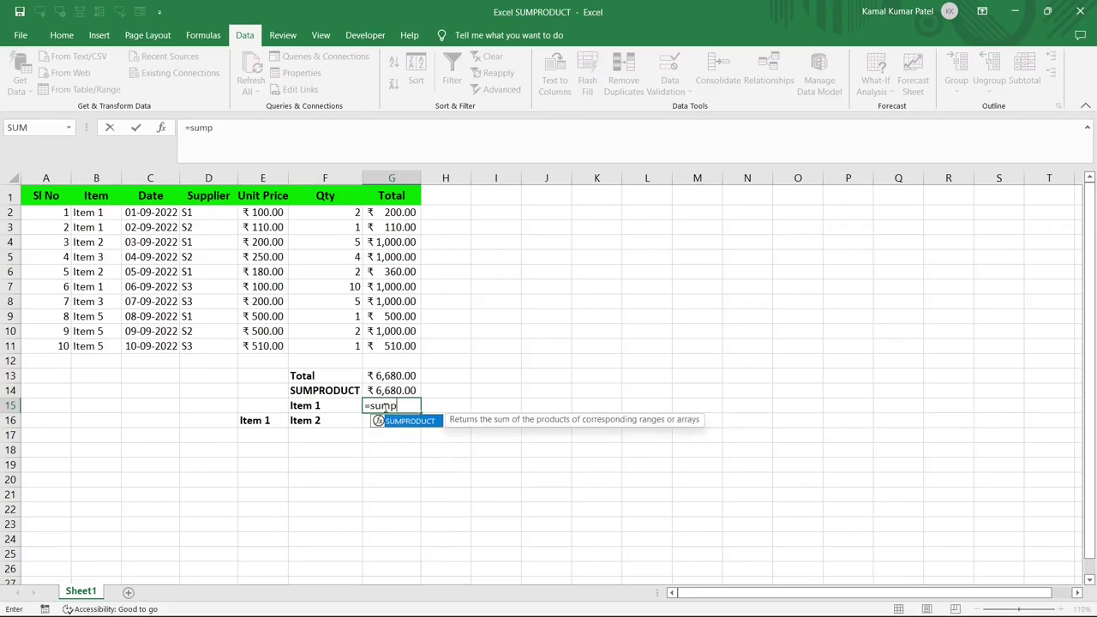
pyautogui.press('Tab')
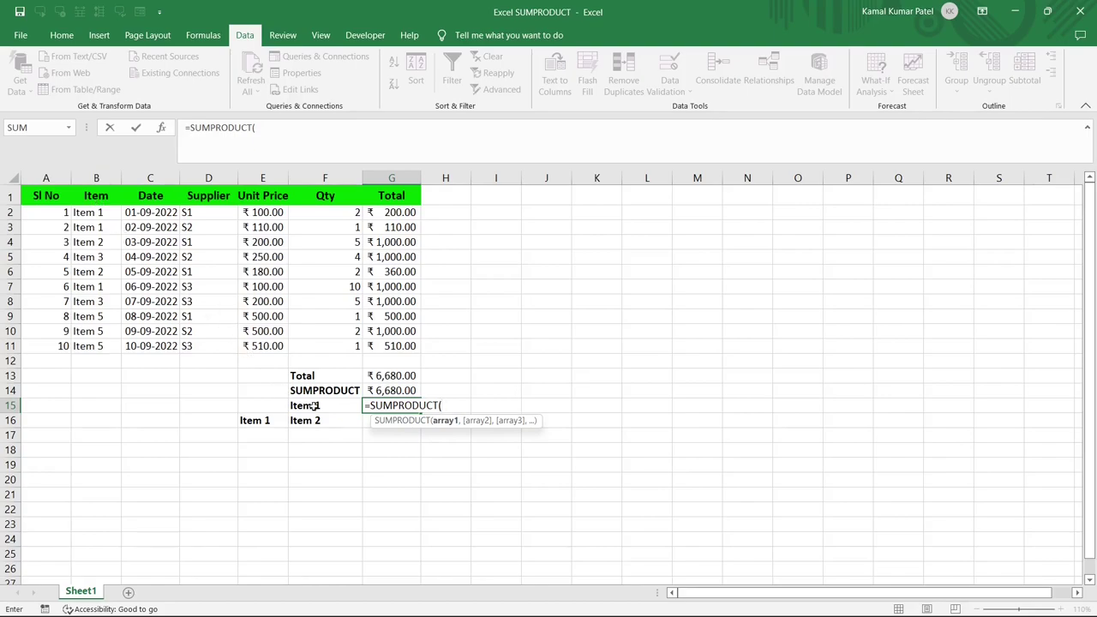
pyautogui.click(83, 214)
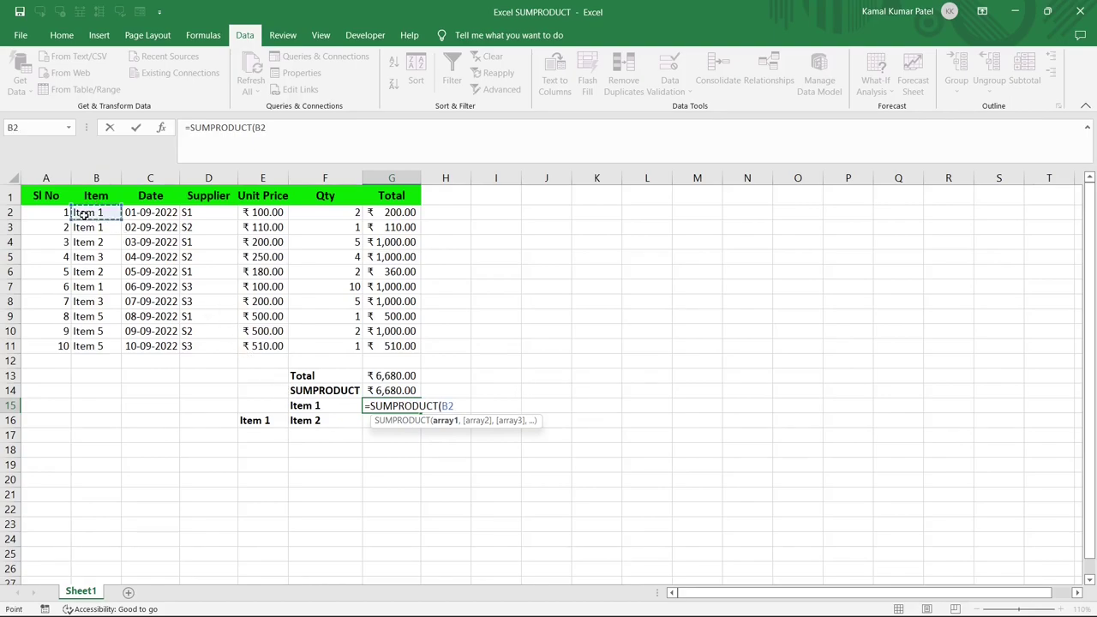
pyautogui.hotkey('ctrl', 'shift', 'Down')
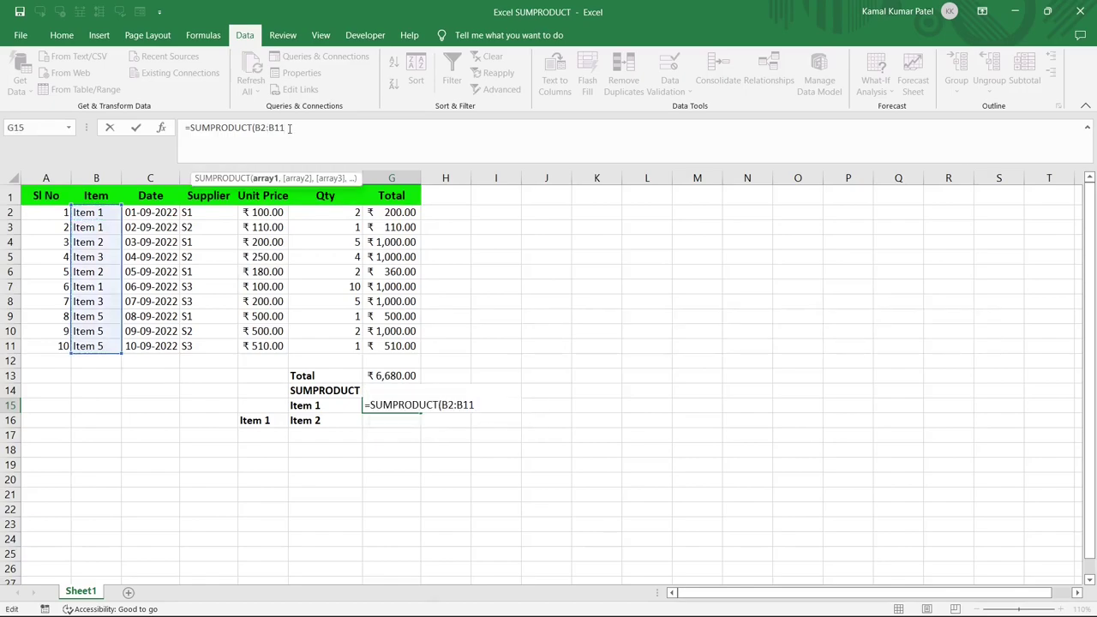
pyautogui.write('=')
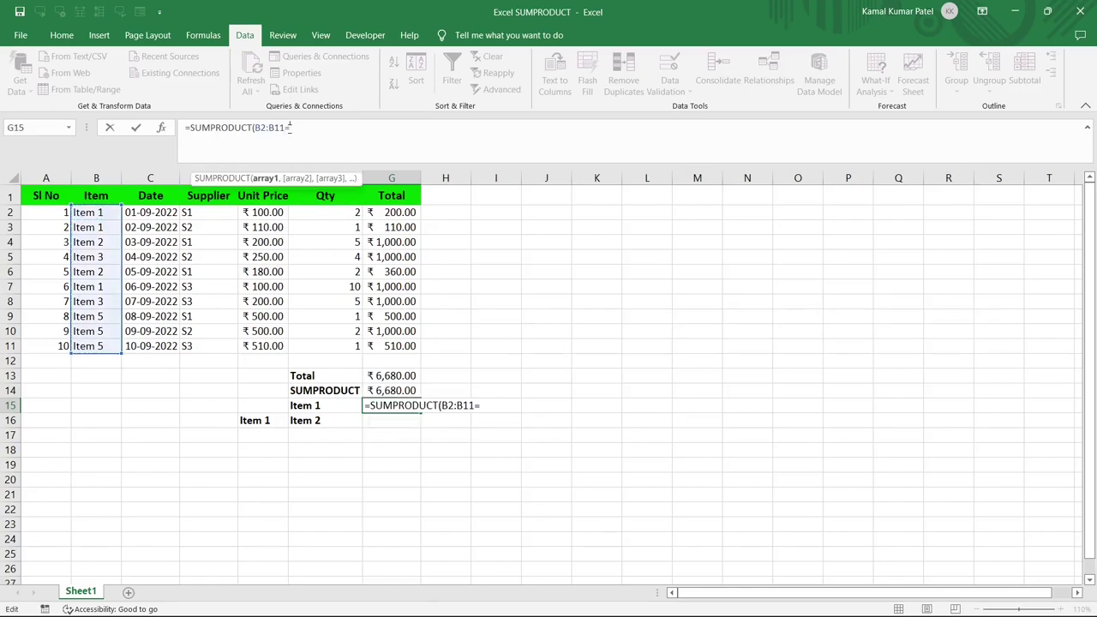
pyautogui.click(312, 407)
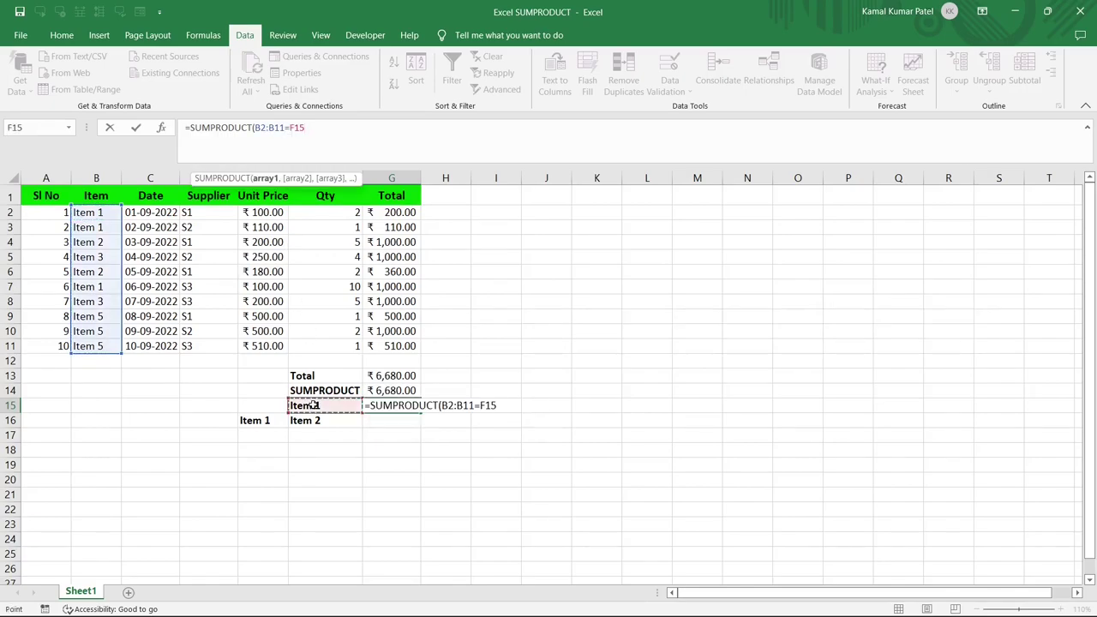
pyautogui.click(257, 128)
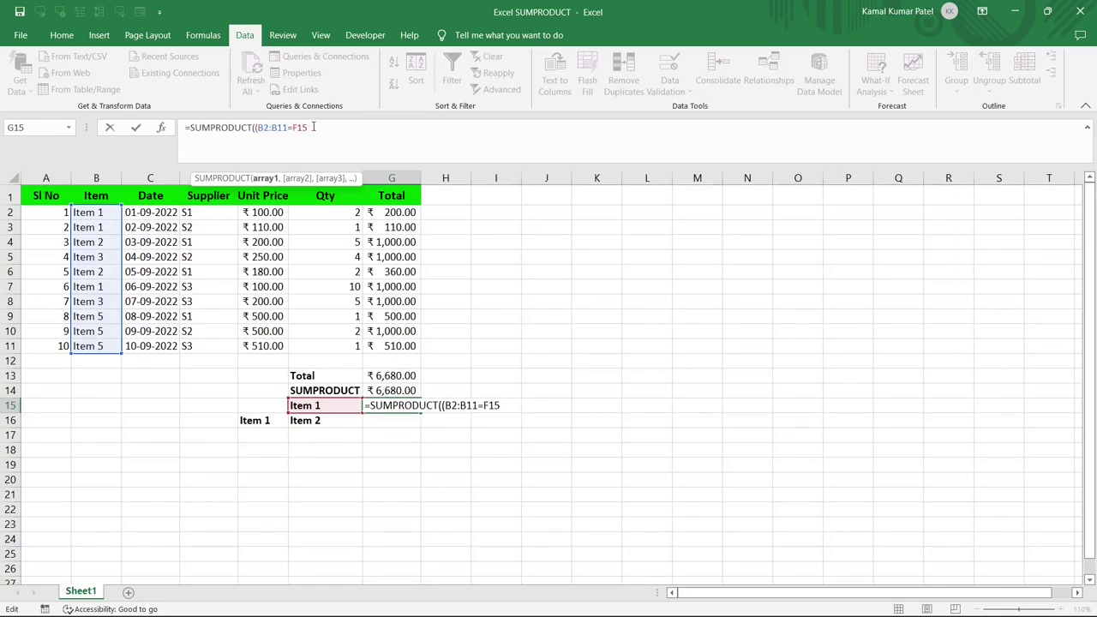
pyautogui.write('),')
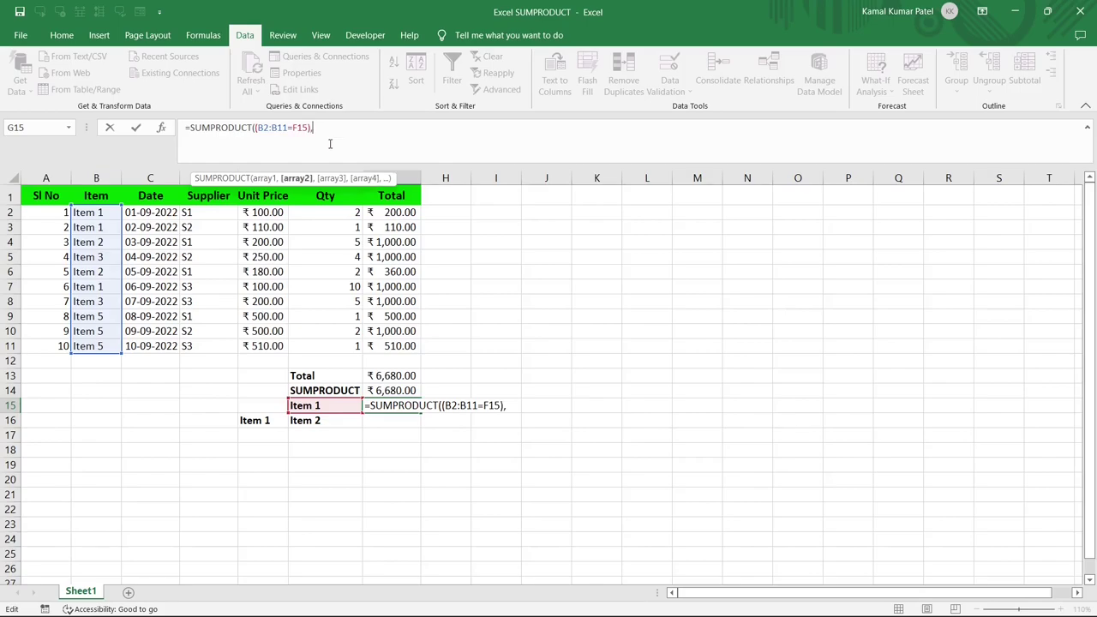
# Add E2:E11 and F2:F11 to complete G15's formula, which shows ₹ - (zero).
pyautogui.click(257, 211)
pyautogui.hotkey('ctrl', 'shift', 'Down')
pyautogui.write(',')
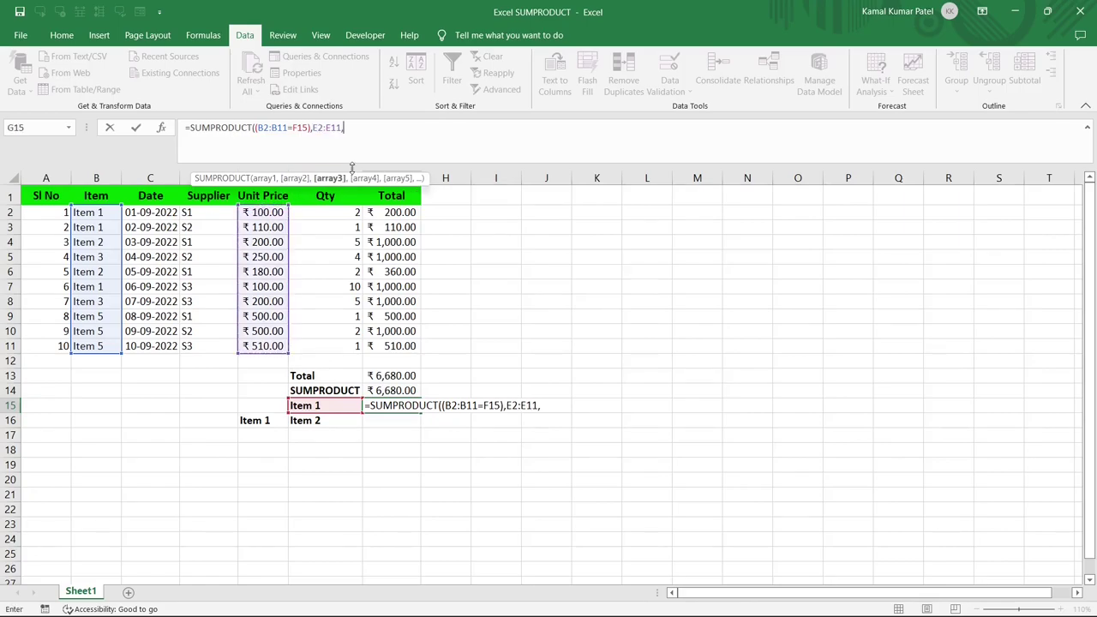
pyautogui.click(331, 213)
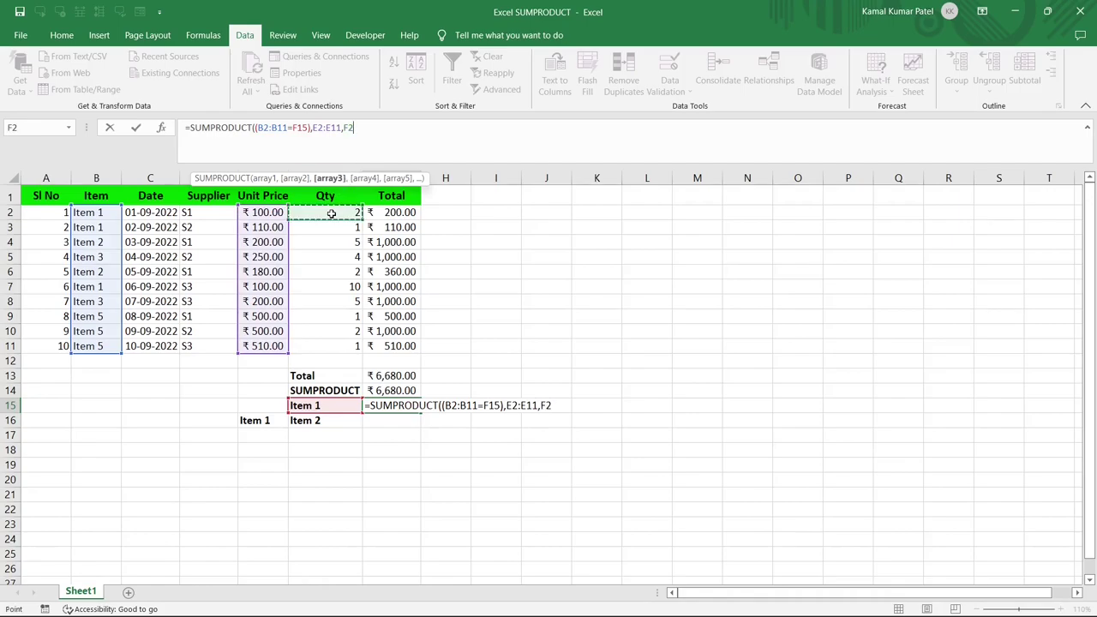
pyautogui.hotkey('ctrl', 'shift', 'Down')
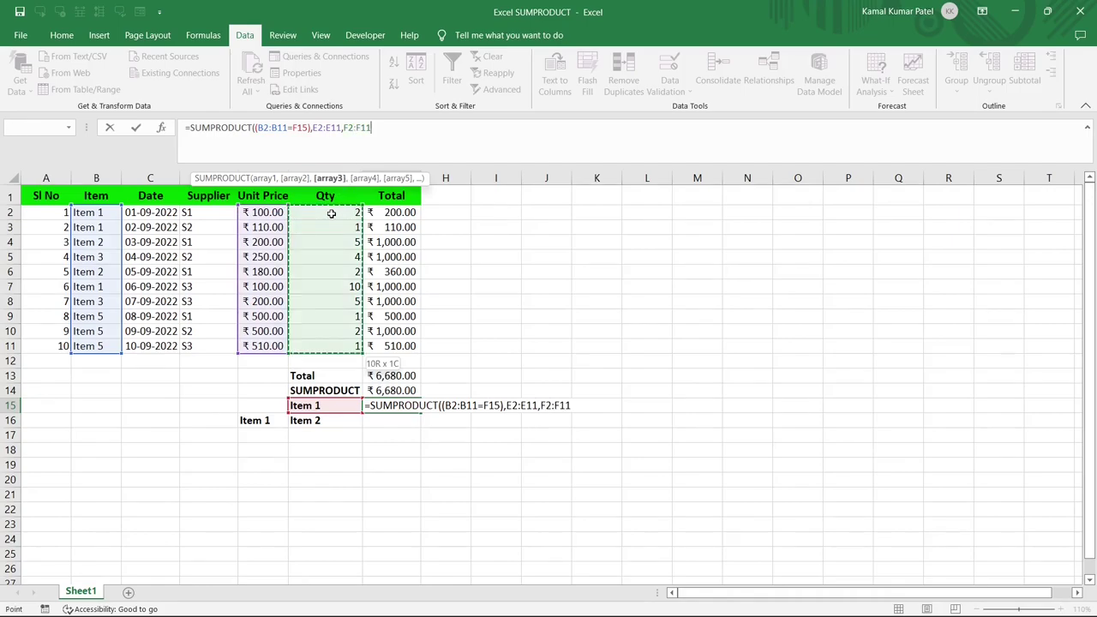
pyautogui.write(')')
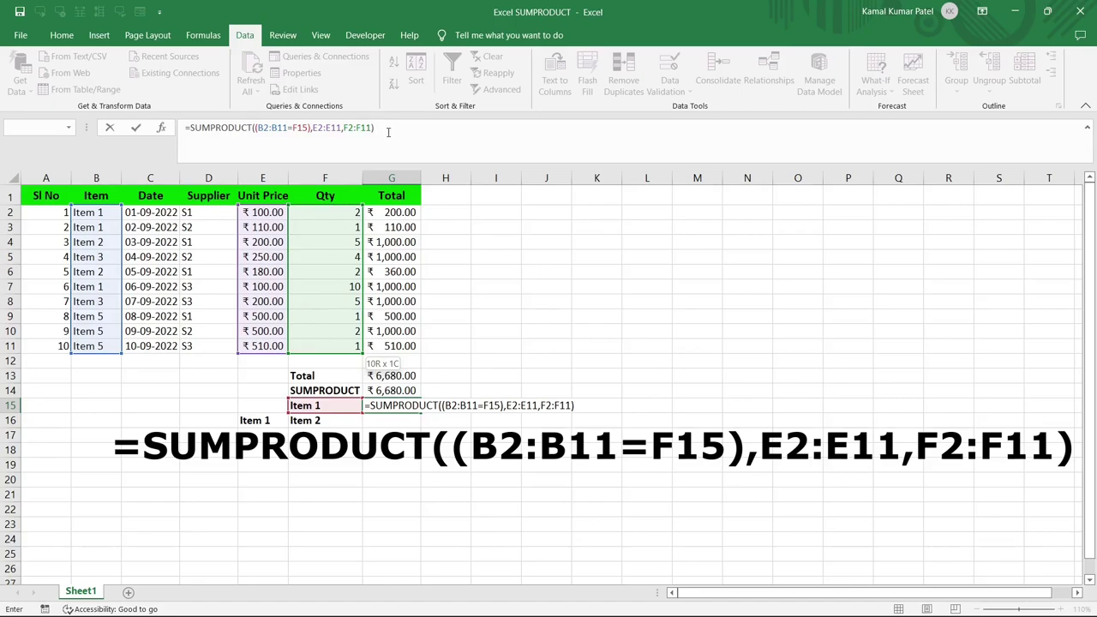
pyautogui.press('Return')
pyautogui.click(394, 406)
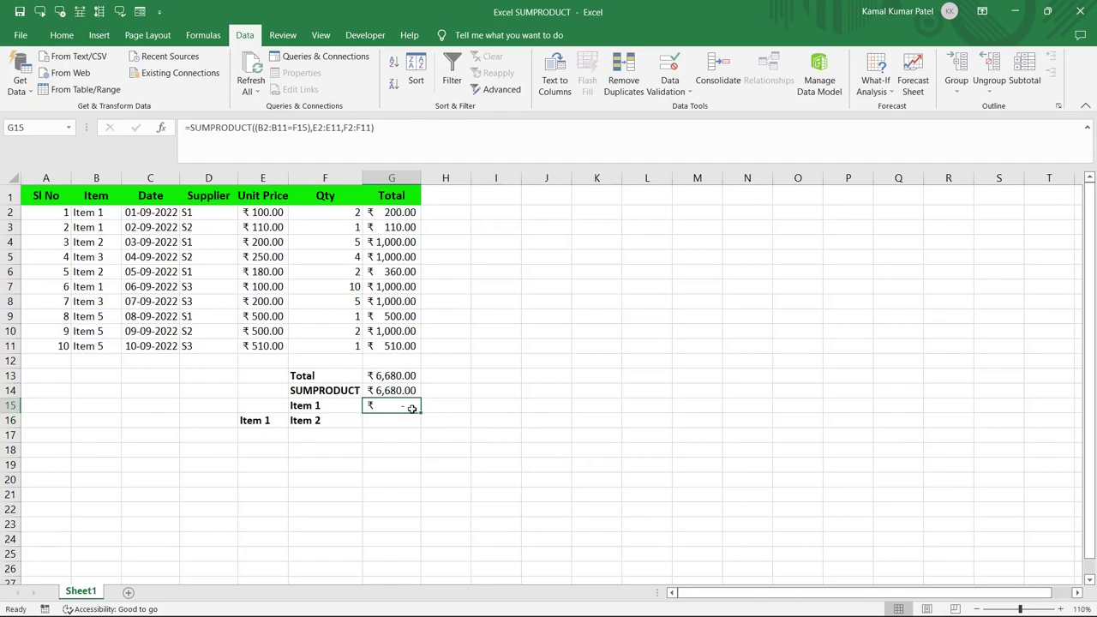
# Filter the Item column to Item 1 and select the visible totals, which sum to ₹1,310.00.
pyautogui.click(98, 256)
pyautogui.hotkey('ctrl', 'shift', 'l')
pyautogui.hotkey('alt', 'Down')
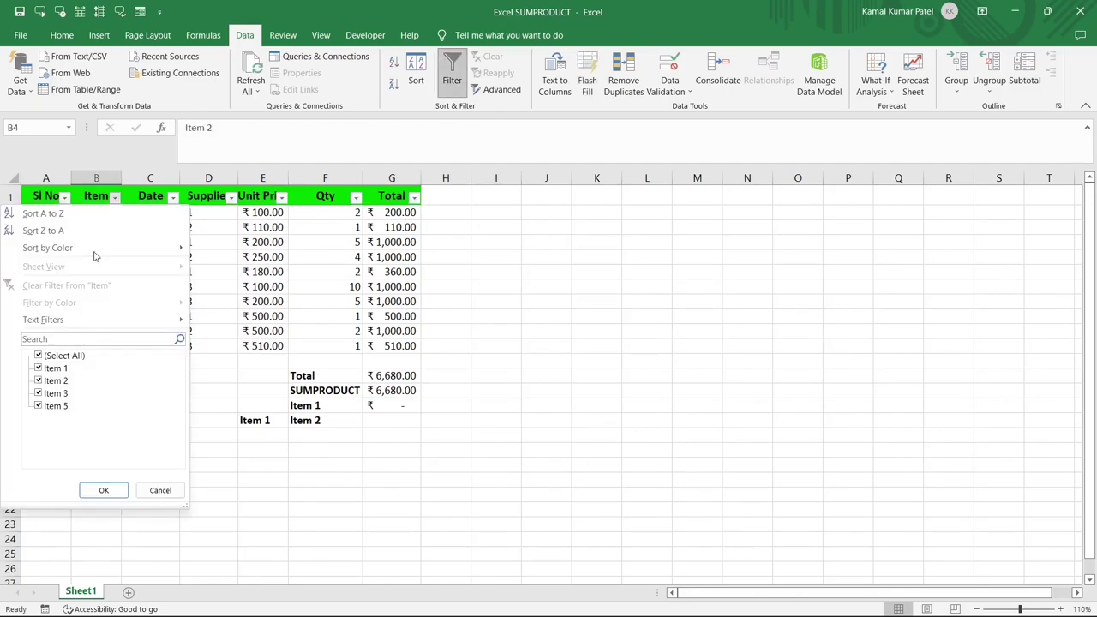
pyautogui.click(38, 355)
pyautogui.click(37, 368)
pyautogui.click(104, 490)
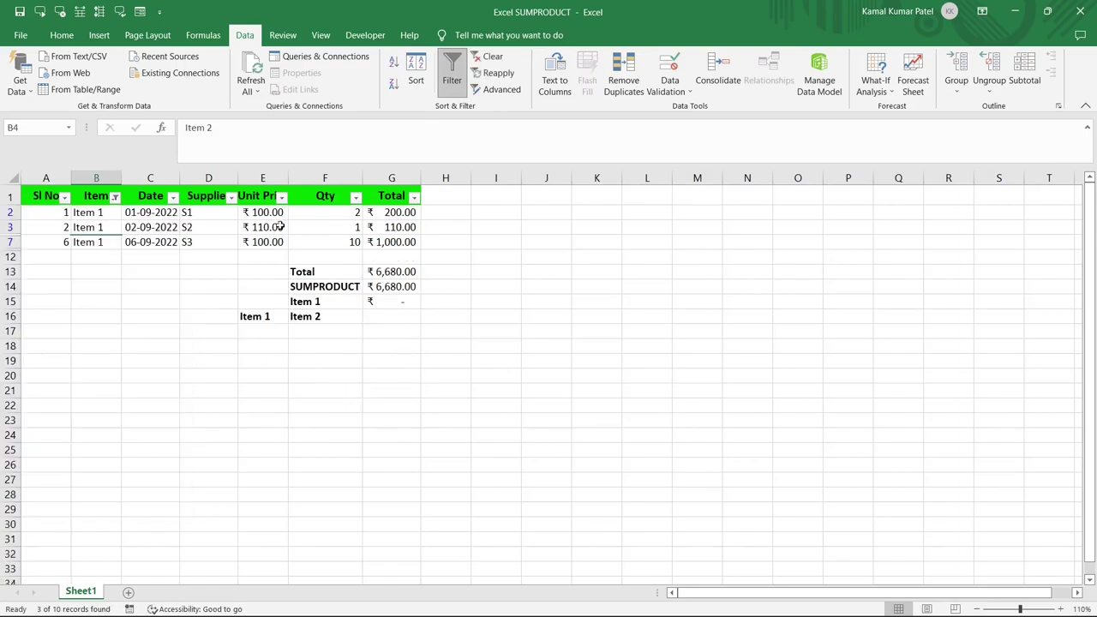
pyautogui.moveTo(386, 213); pyautogui.dragTo(385, 242)
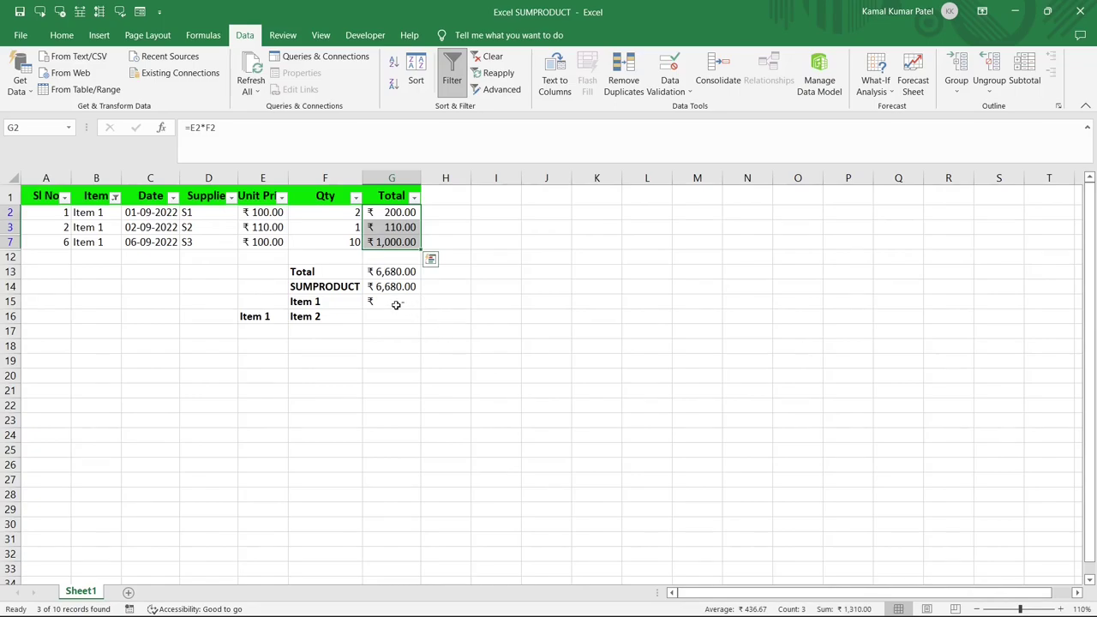
# Select G15 and open its Item 1 SUMPRODUCT formula for editing.
pyautogui.click(396, 304)
pyautogui.click(278, 127)
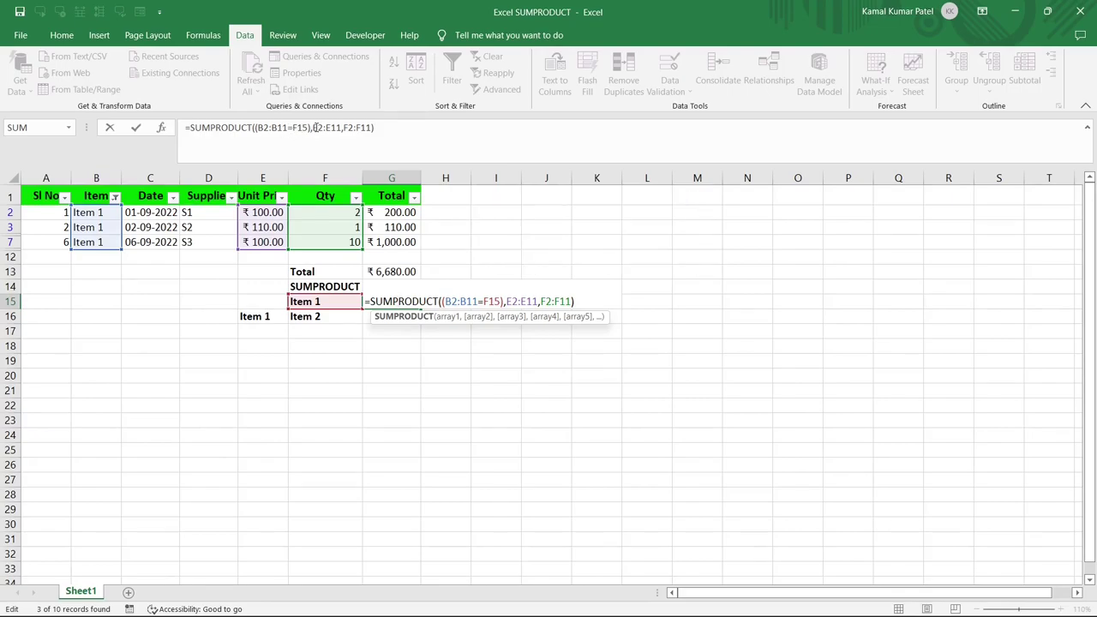
# Replace the comma after (B2:B11=F15) with * so G15 returns ₹1,310.00.
pyautogui.click(314, 128)
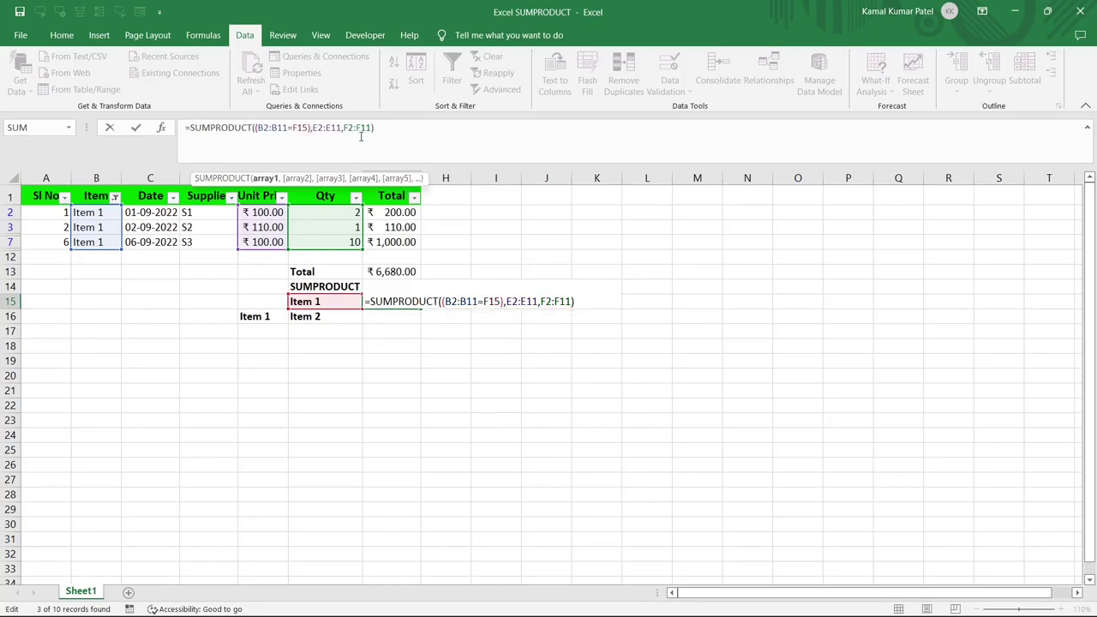
pyautogui.press('BackSpace')
pyautogui.write('*')
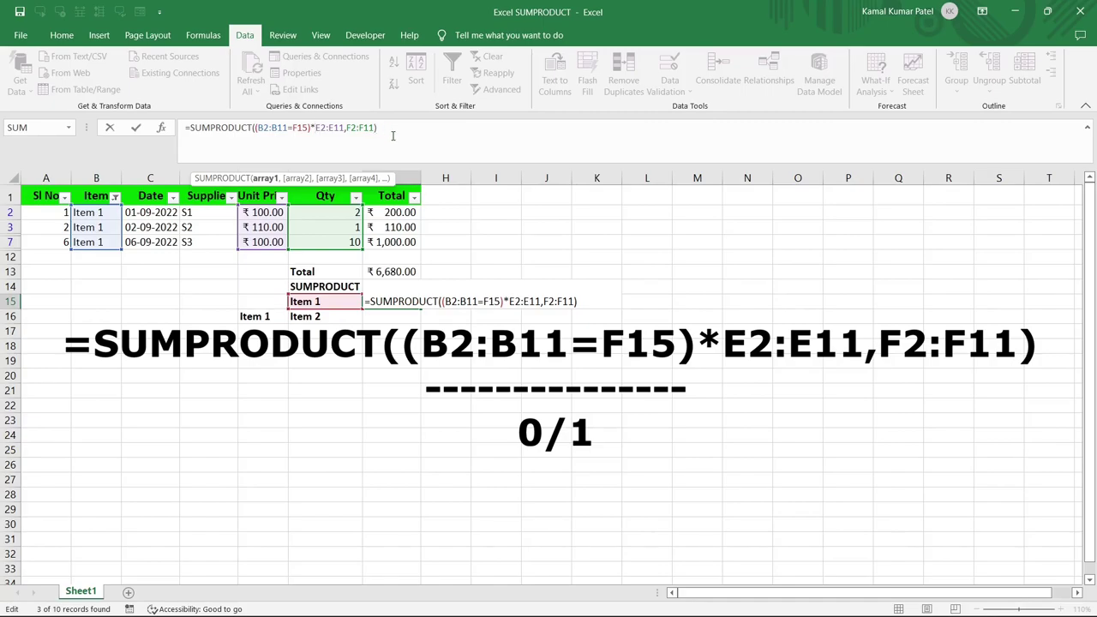
pyautogui.hotkey('ctrl', 'Return')
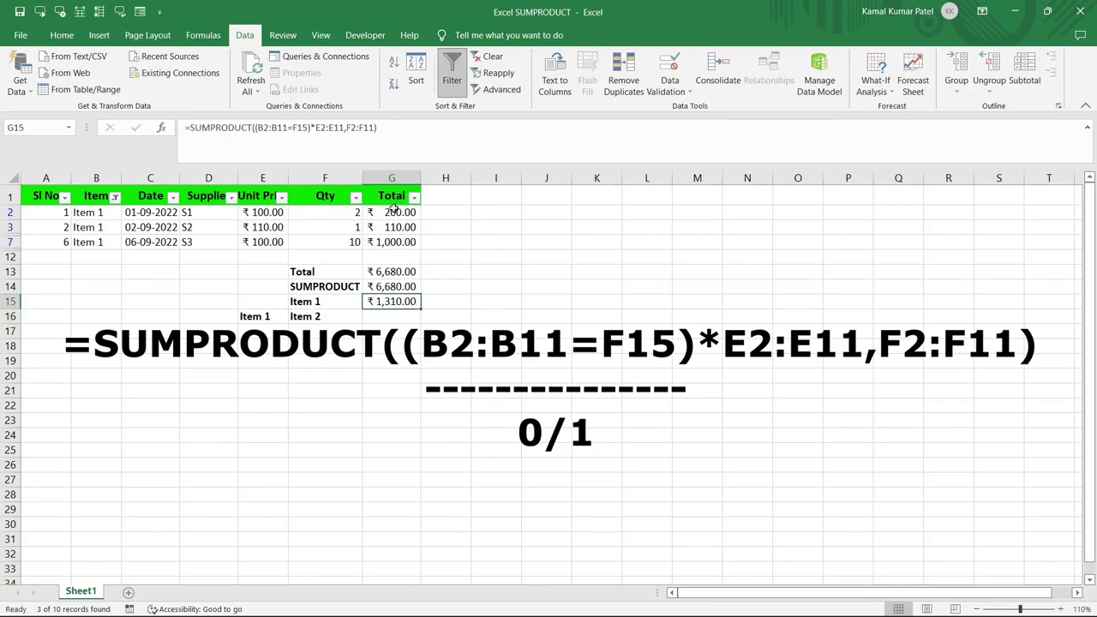
pyautogui.moveTo(388, 211); pyautogui.dragTo(386, 243)
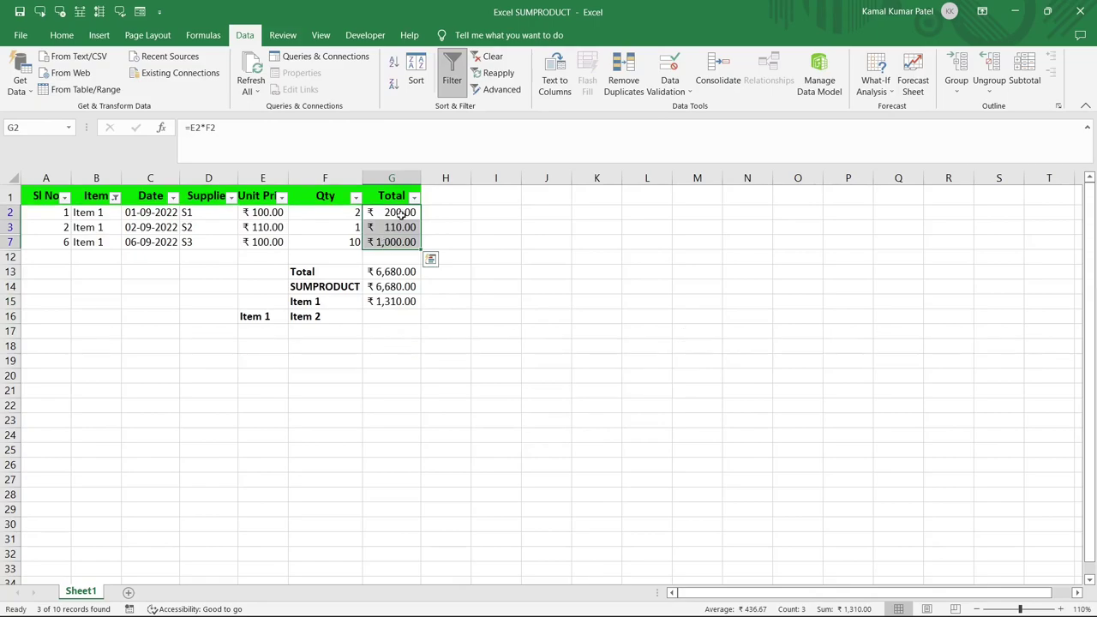
pyautogui.click(395, 302)
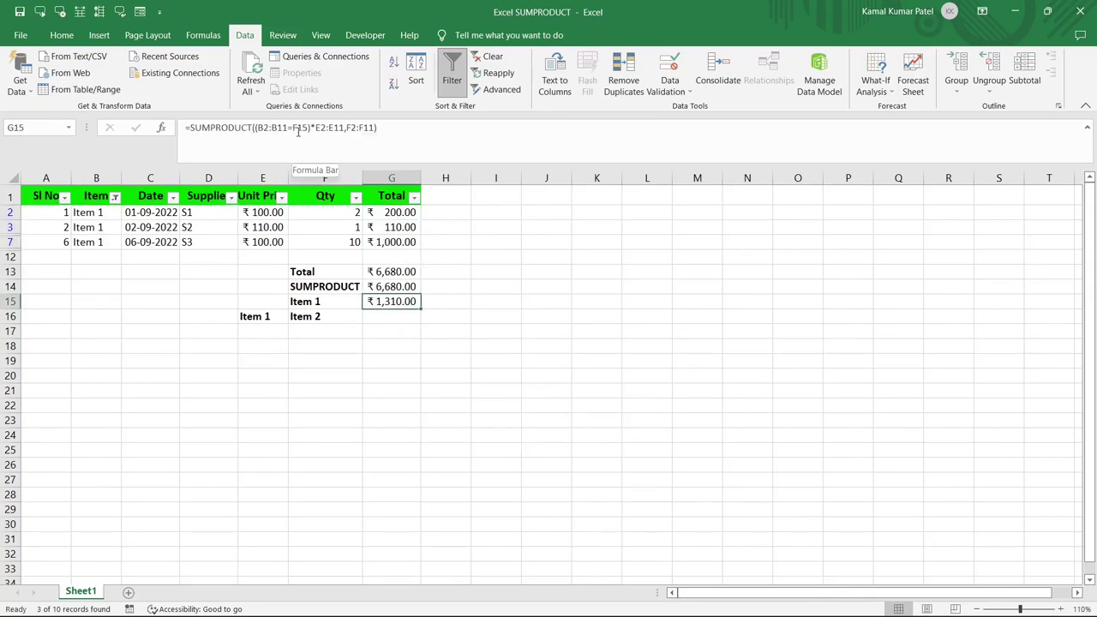
# Rewrite G15 as =SUMPRODUCT(--(B2:B11=F15),E2:E11,F2:F11), still returning ₹1,310.00.
pyautogui.click(315, 128)
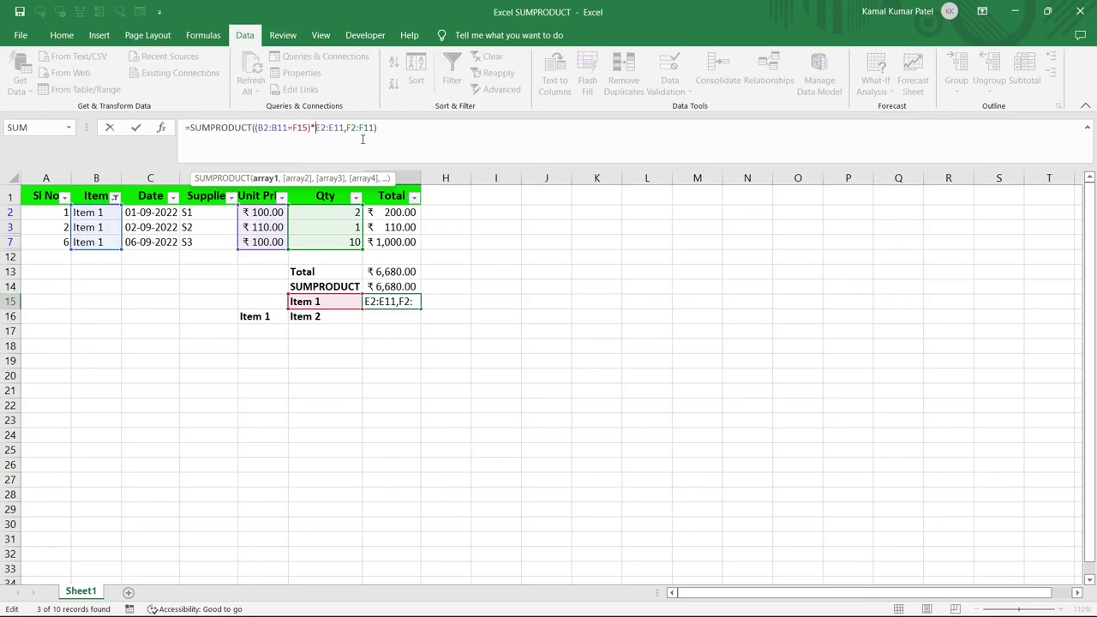
pyautogui.press('BackSpace')
pyautogui.write(',')
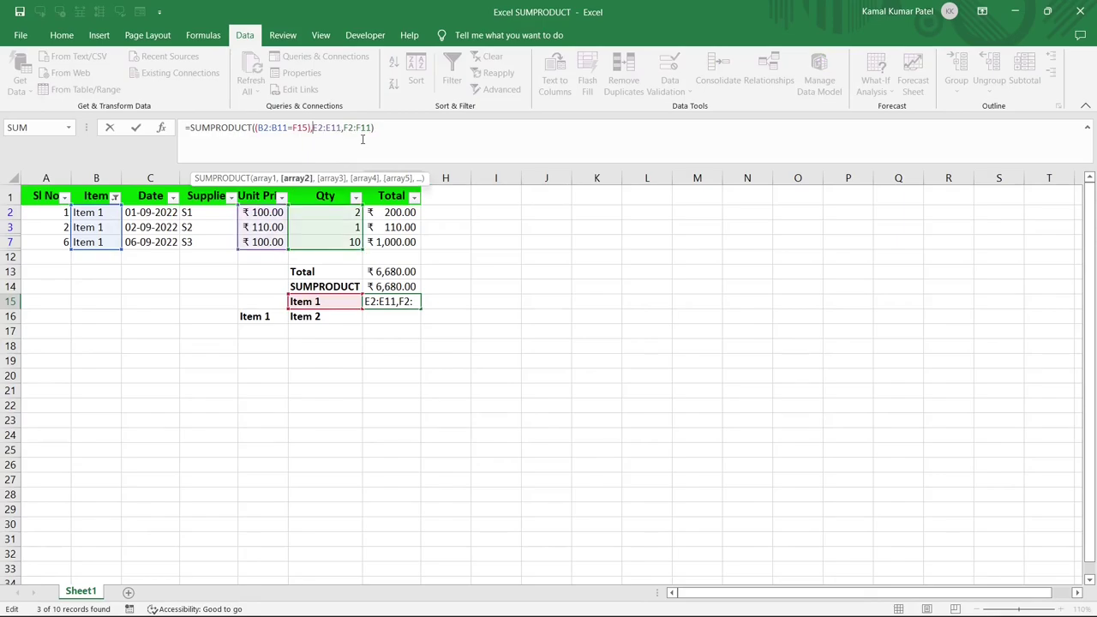
pyautogui.click(255, 128)
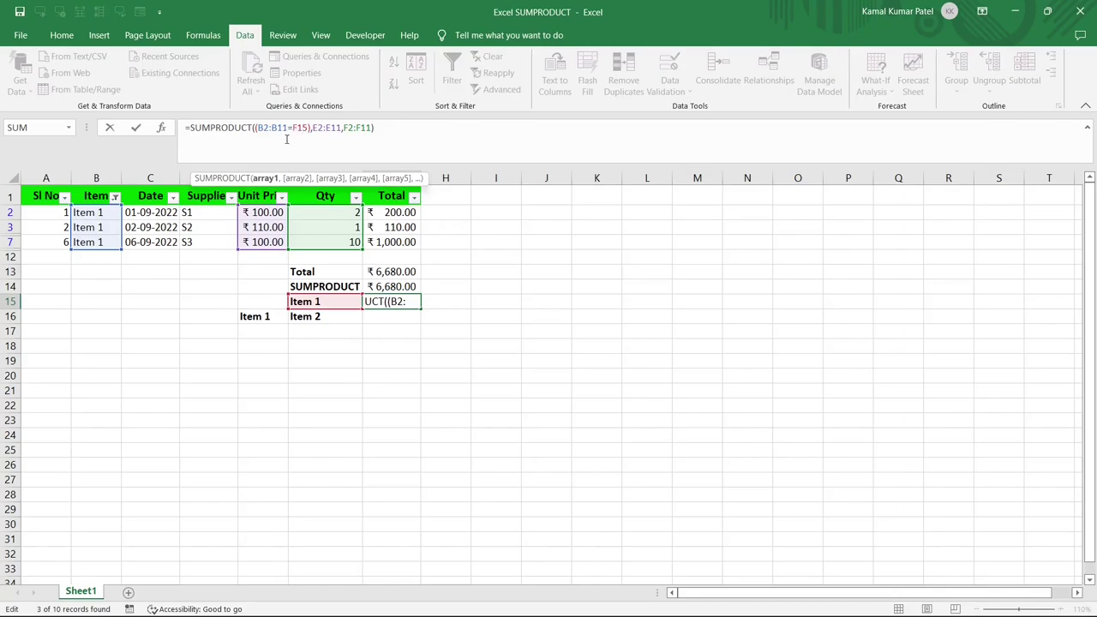
pyautogui.write('--')
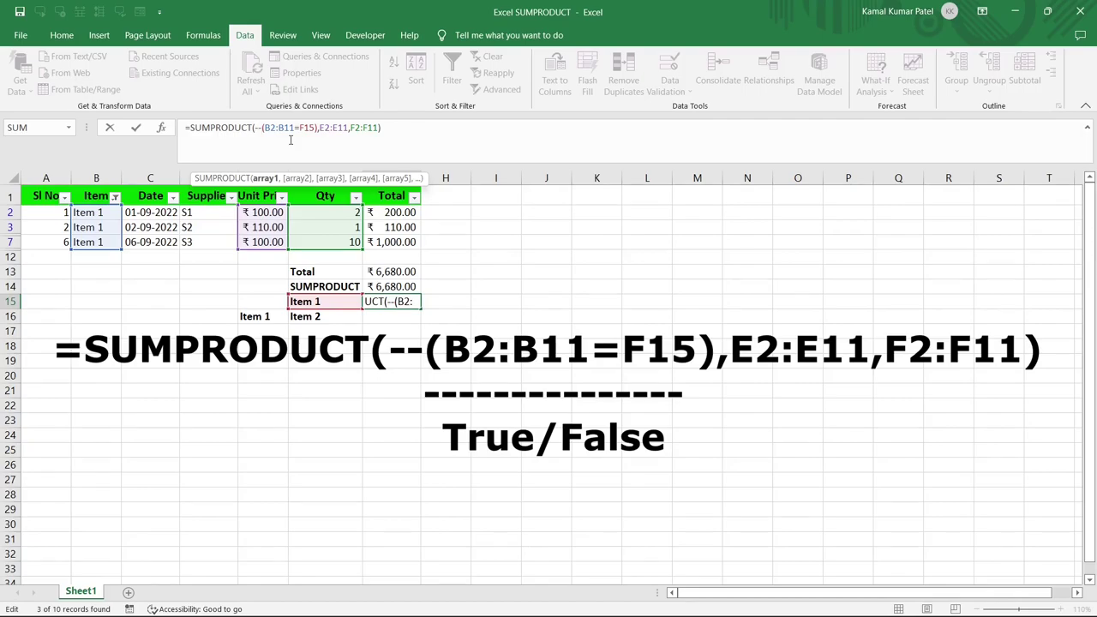
pyautogui.press('Return')
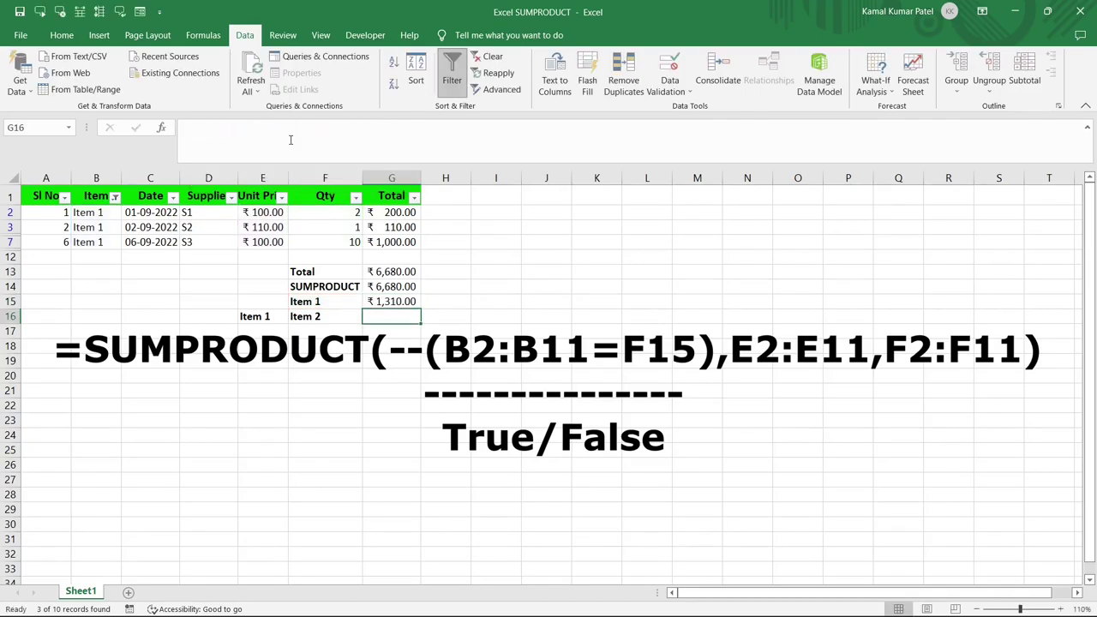
pyautogui.click(385, 302)
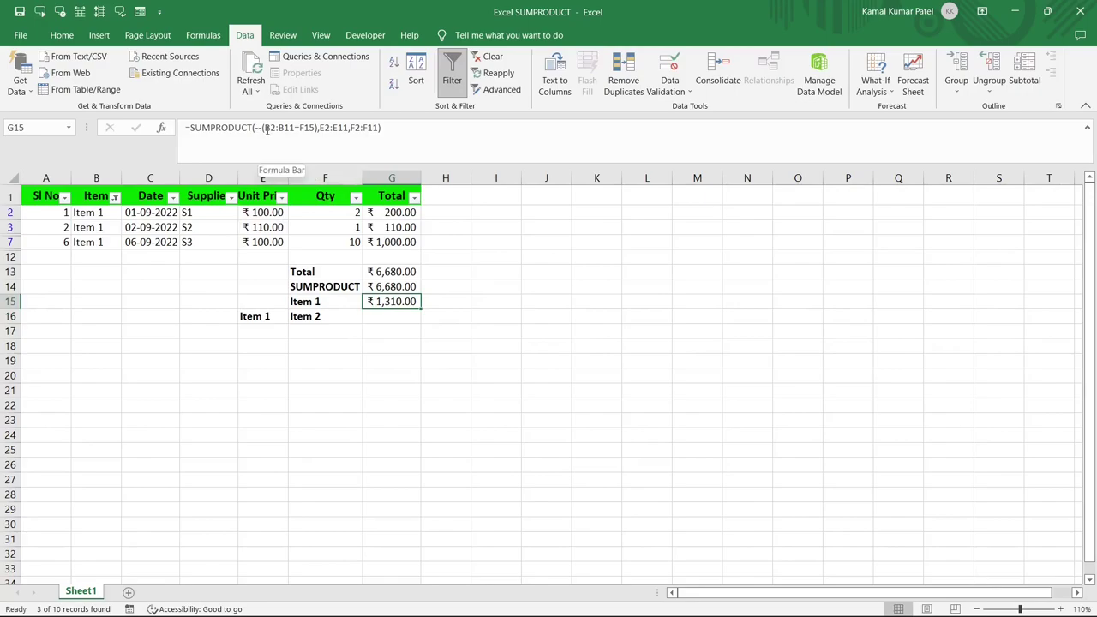
# Try 1* and then INT in place of the double negative before the G15 condition.
pyautogui.click(266, 129)
pyautogui.press('BackSpace')
pyautogui.press('BackSpace')
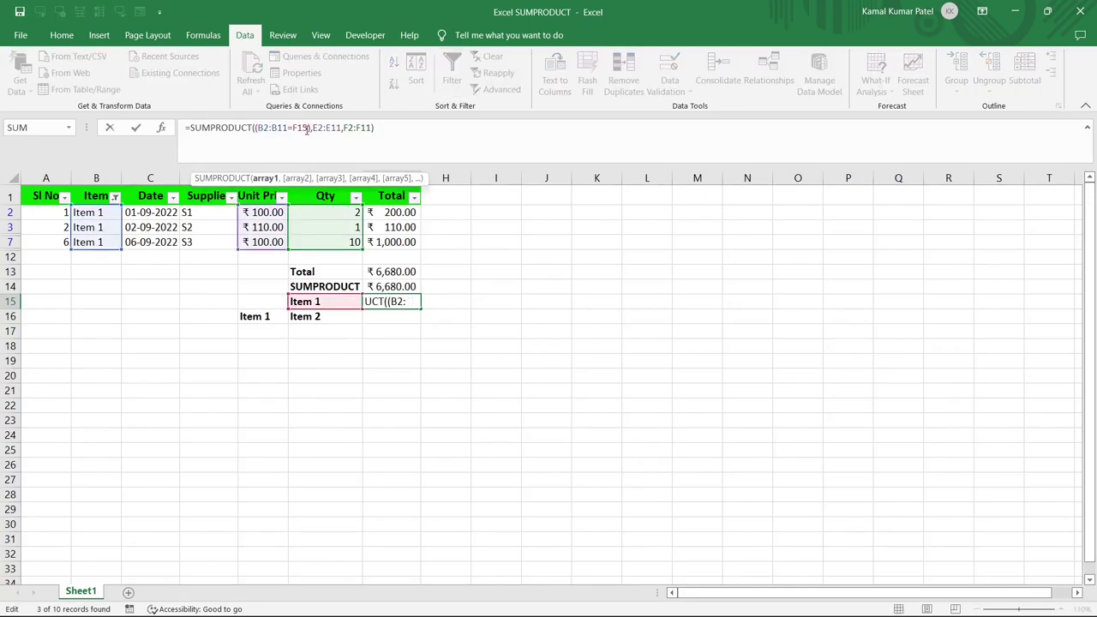
pyautogui.write('1*')
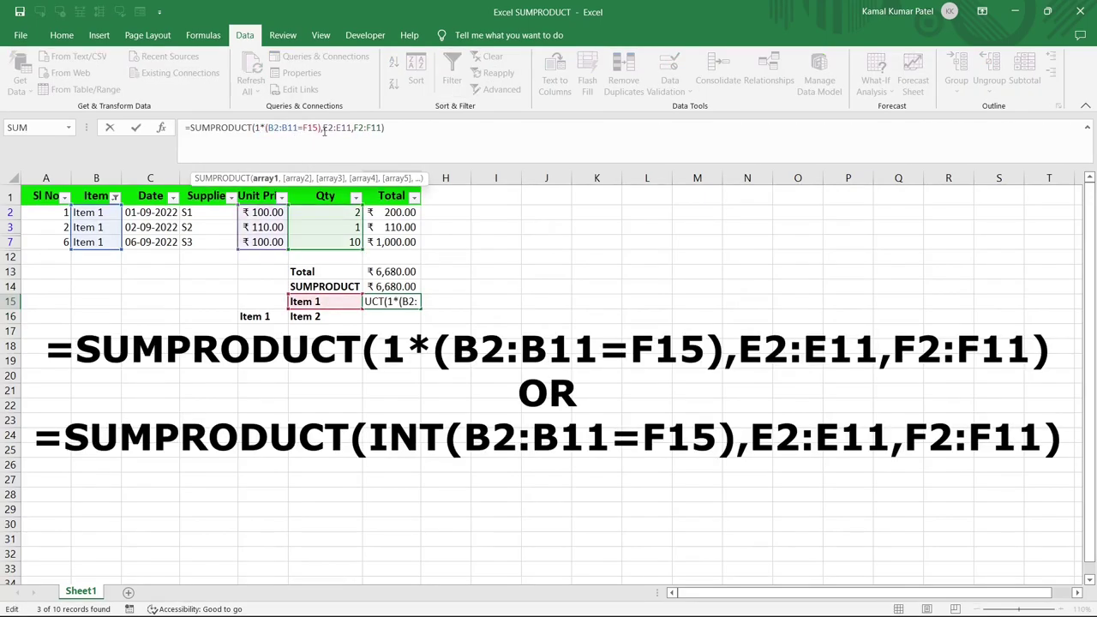
pyautogui.press('BackSpace')
pyautogui.press('BackSpace')
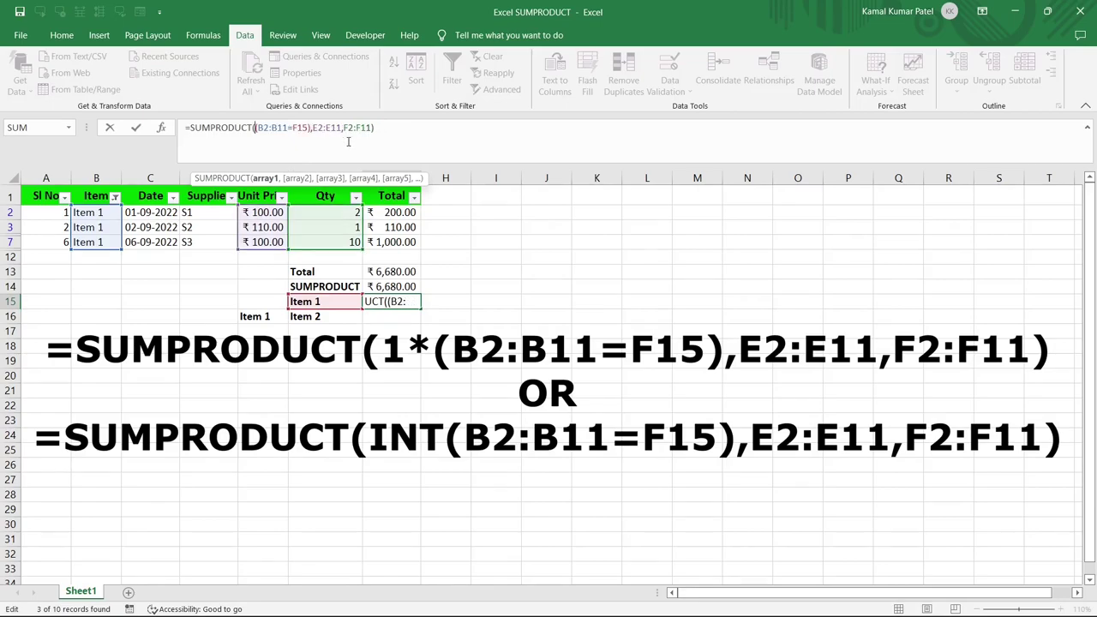
pyautogui.write('INT')
pyautogui.press('Return')
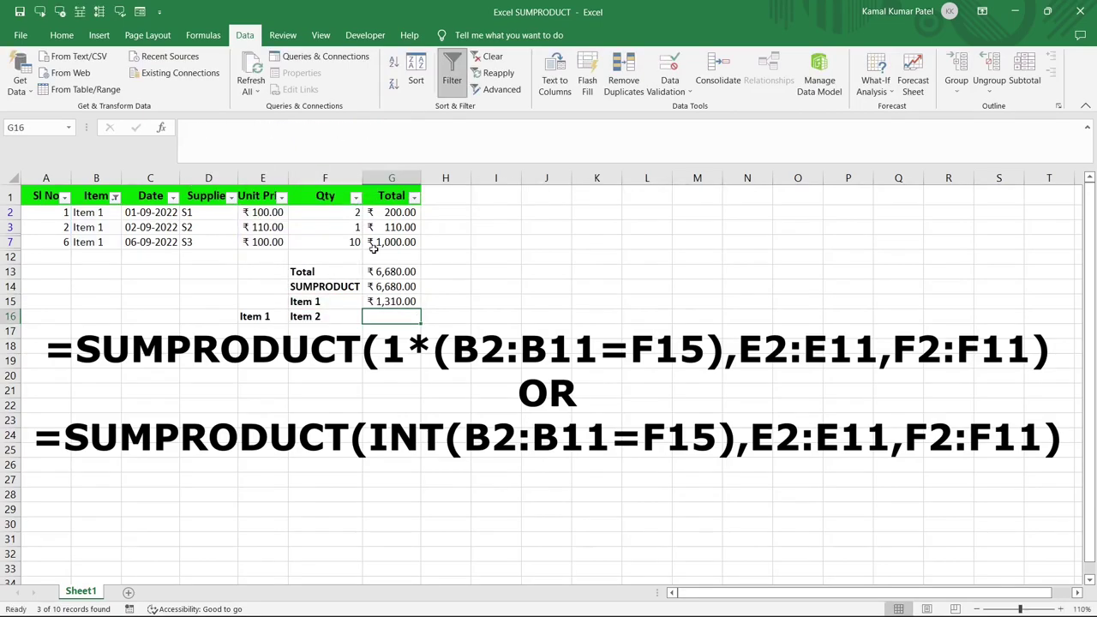
pyautogui.click(378, 302)
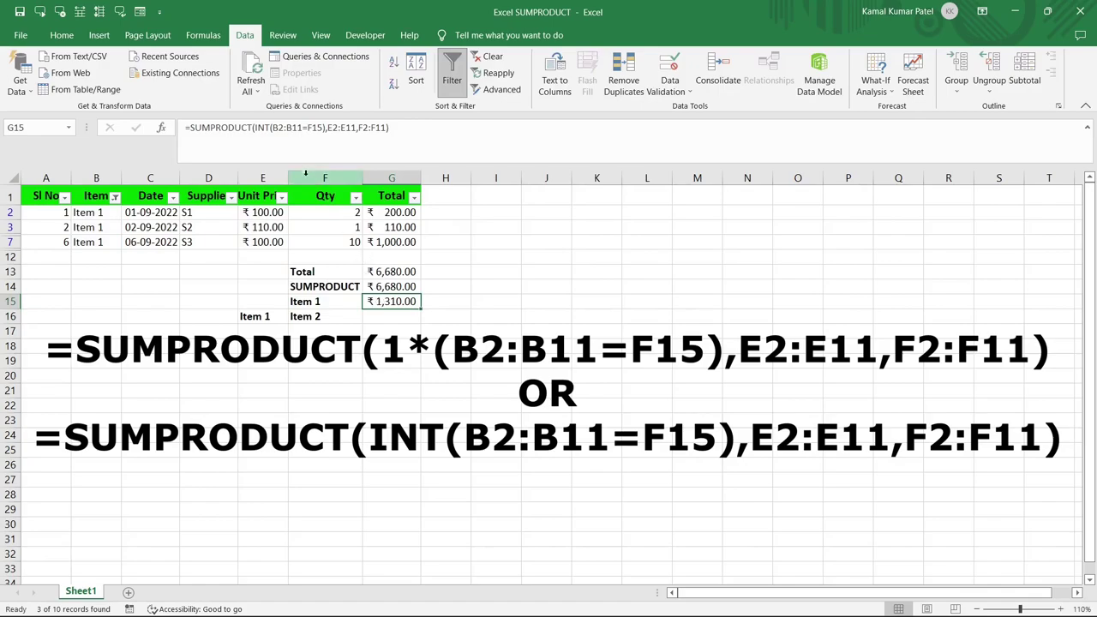
# Restore G15 to =SUMPRODUCT((B2:B11=F15)*E2:E11,F2:F11), showing ₹1,310.00.
pyautogui.click(273, 128)
pyautogui.press('BackSpace')
pyautogui.press('BackSpace')
pyautogui.press('BackSpace')
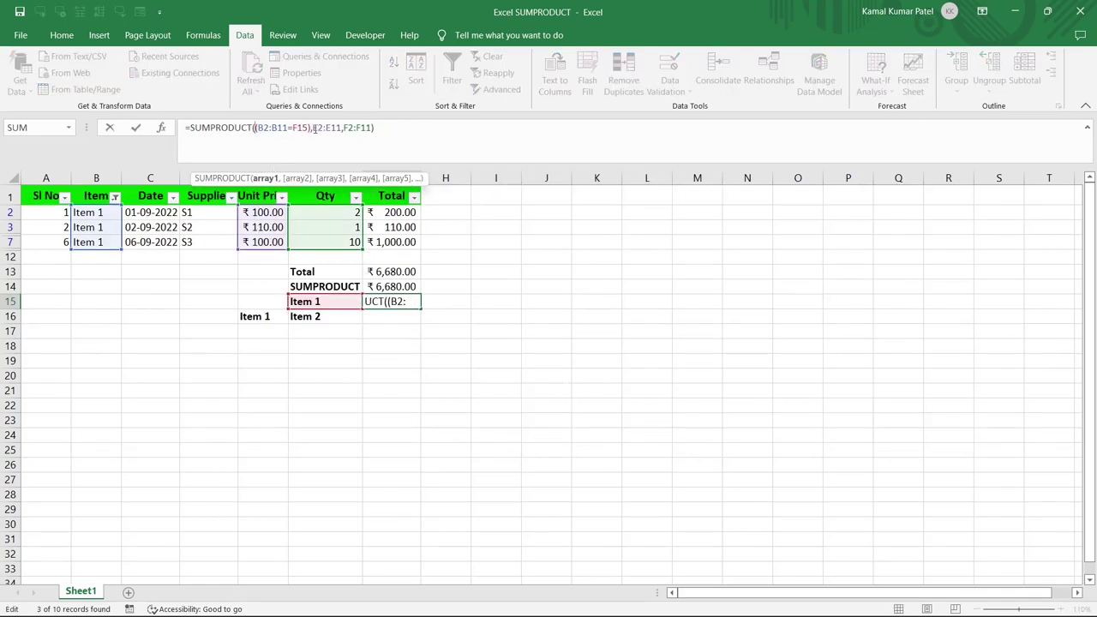
pyautogui.click(314, 128)
pyautogui.press('BackSpace')
pyautogui.write('*')
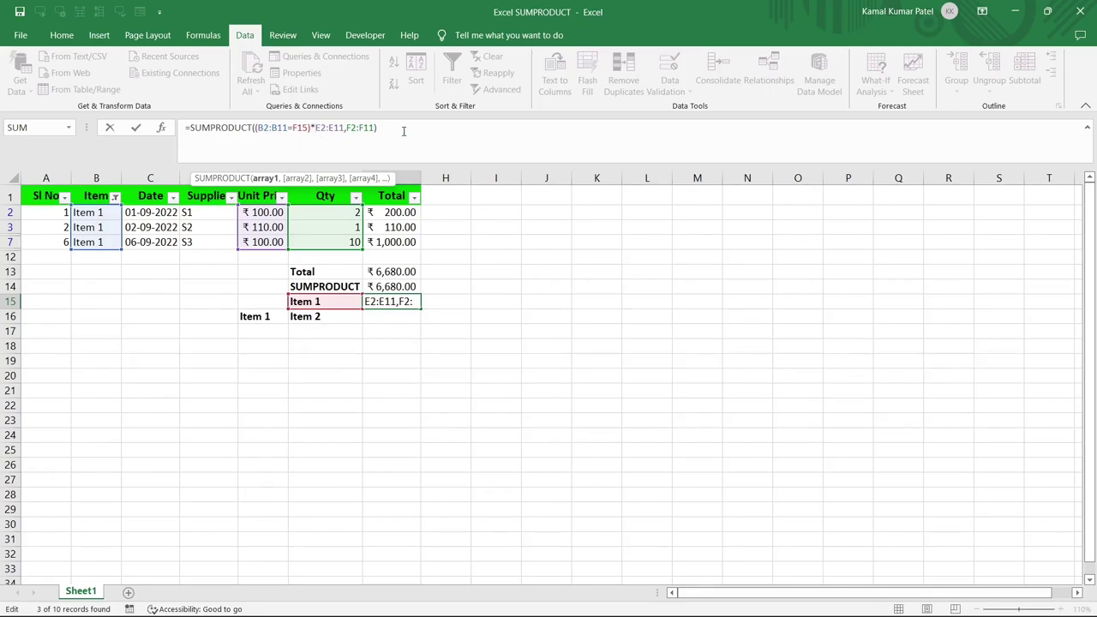
pyautogui.press('Return')
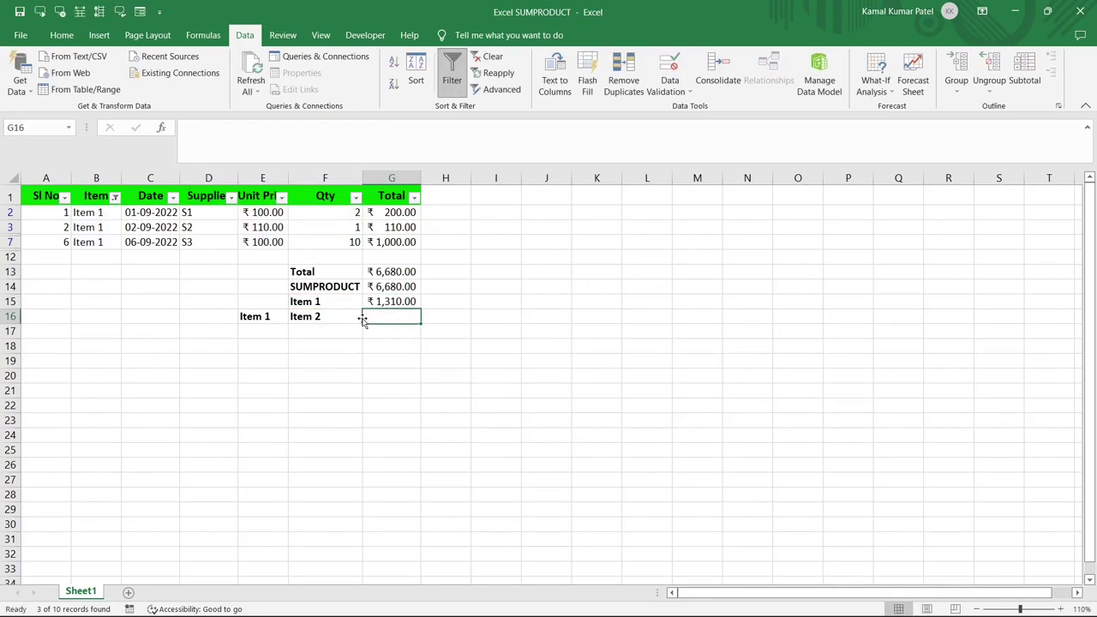
# Filter the Item column to Item 1 and Item 2, check their ₹2,670 Total sum, then remove the filter.
pyautogui.click(318, 306)
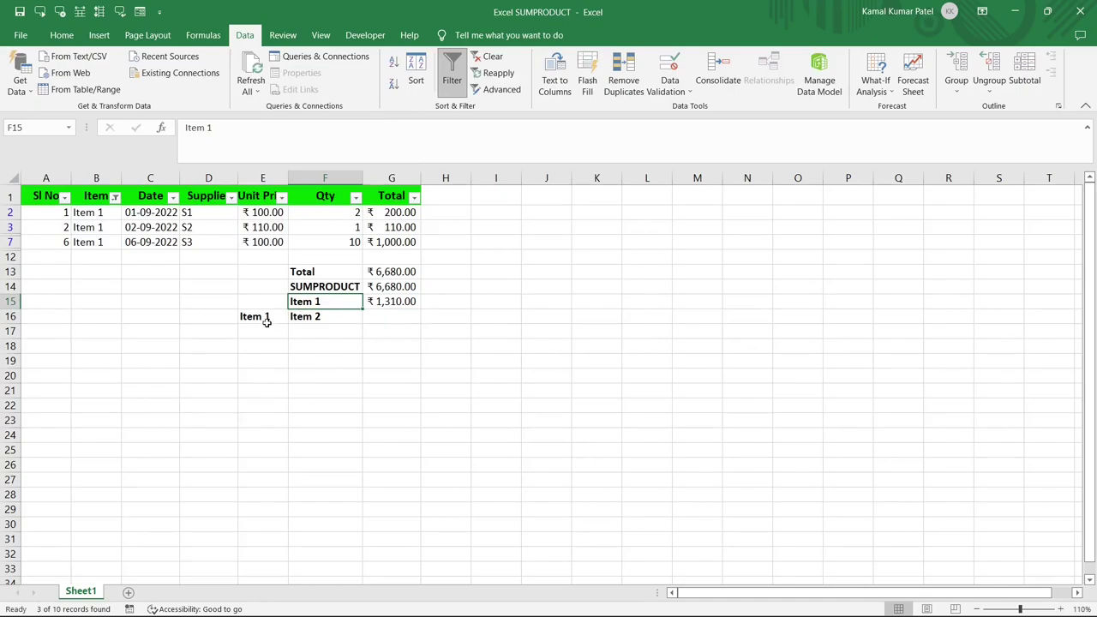
pyautogui.click(169, 240)
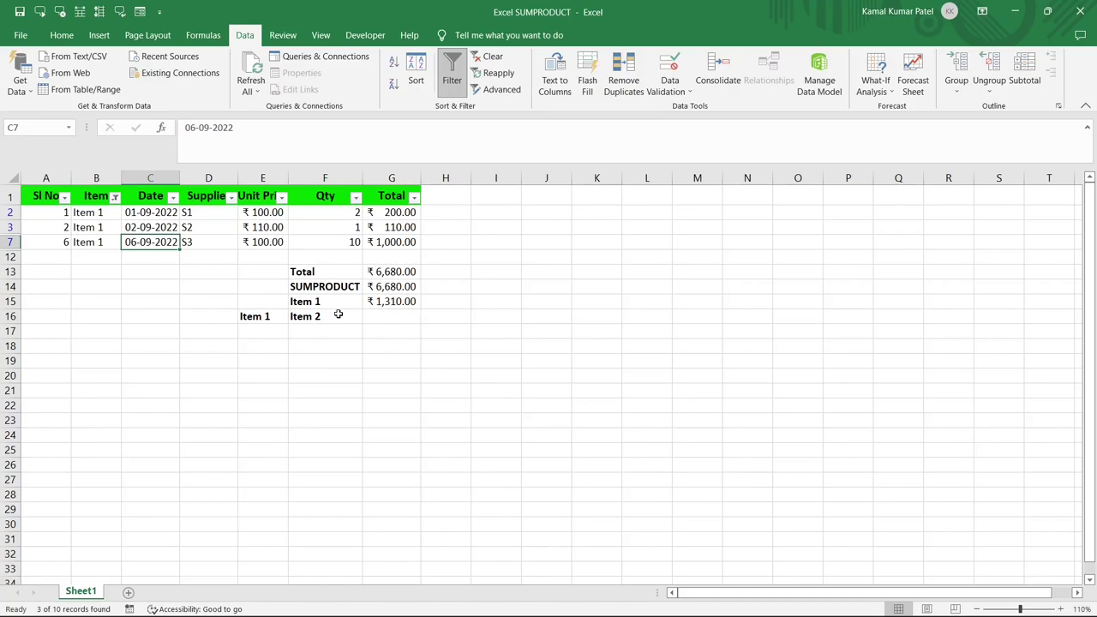
pyautogui.click(452, 73)
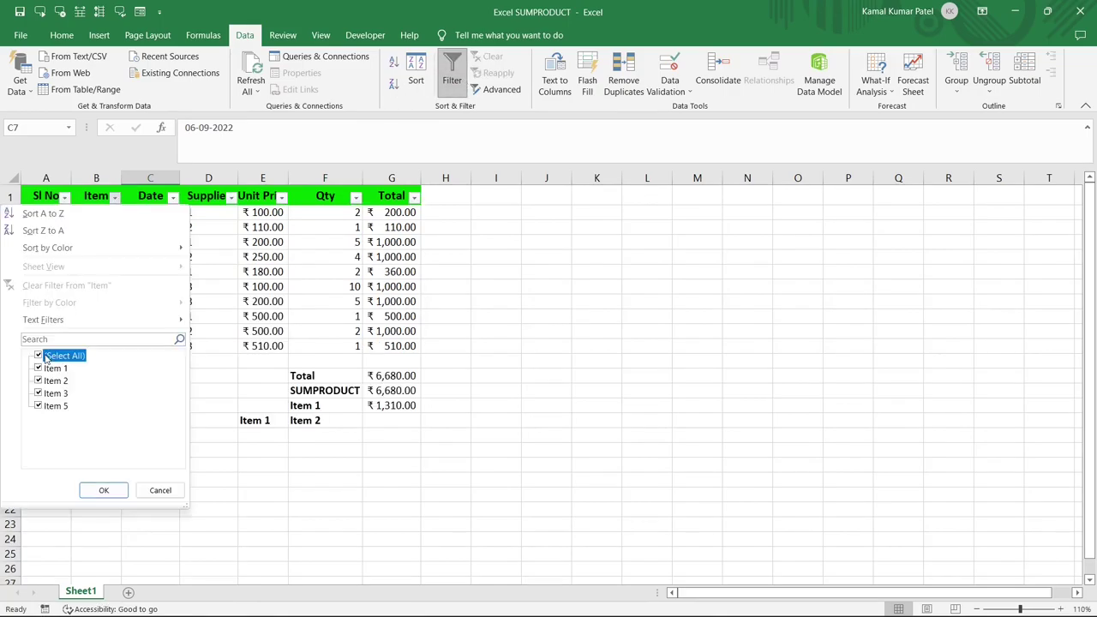
pyautogui.click(45, 357)
pyautogui.click(39, 368)
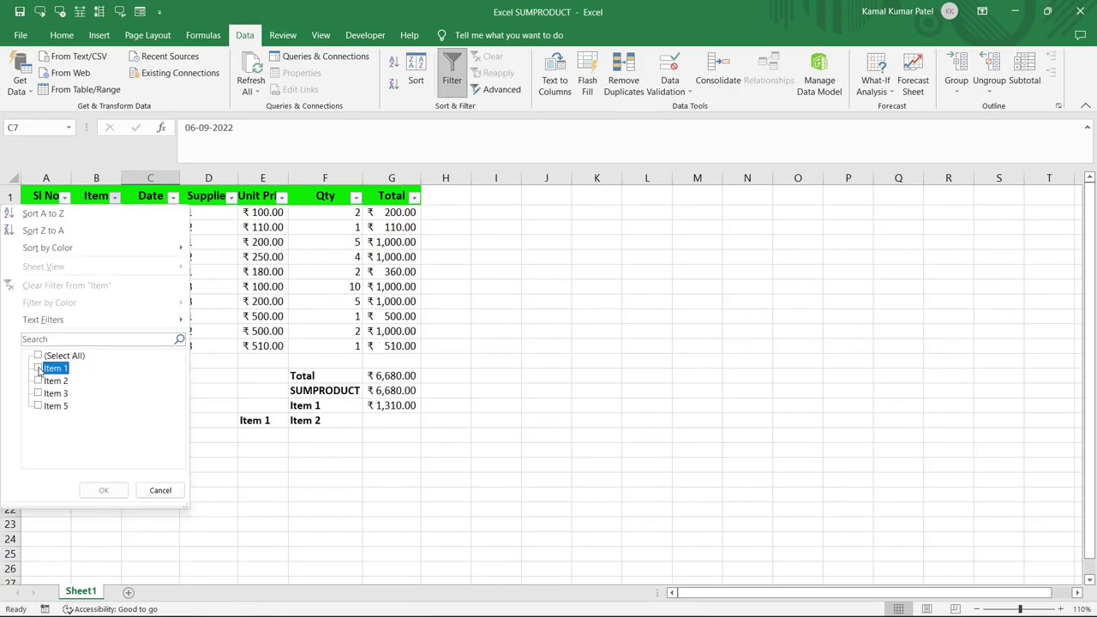
pyautogui.click(39, 381)
pyautogui.click(104, 490)
pyautogui.moveTo(399, 213); pyautogui.dragTo(399, 275)
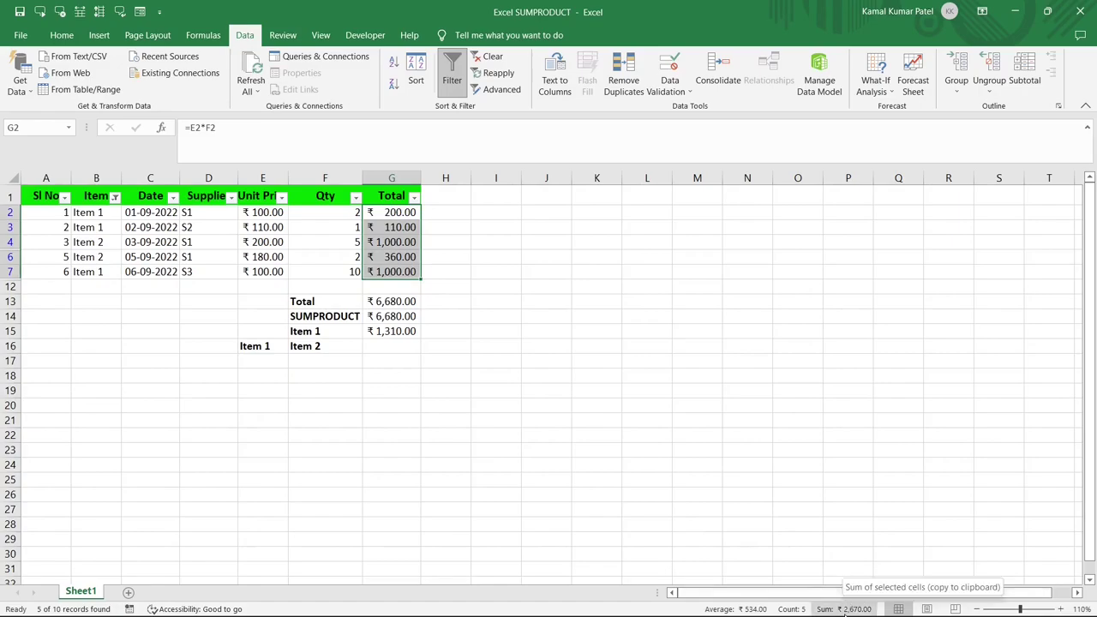
pyautogui.click(454, 79)
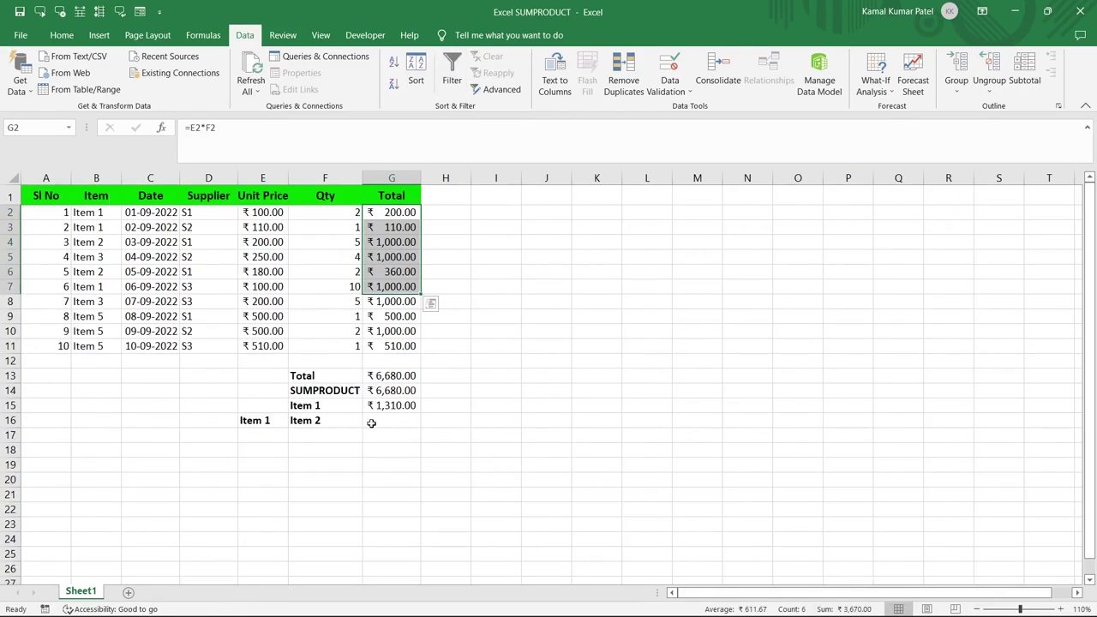
# In G16, begin =SUMPRODUCT((B2:B11=E16) comparing the Item column against Item 1 in E16.
pyautogui.click(372, 423)
pyautogui.write('=sumprod')
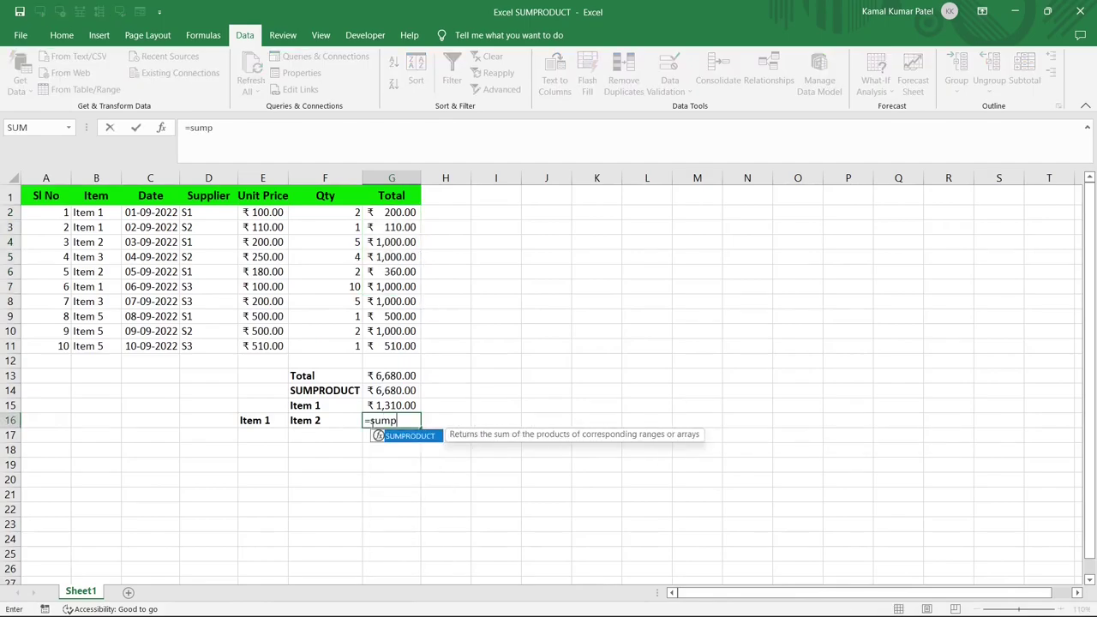
pyautogui.doubleClick(412, 436)
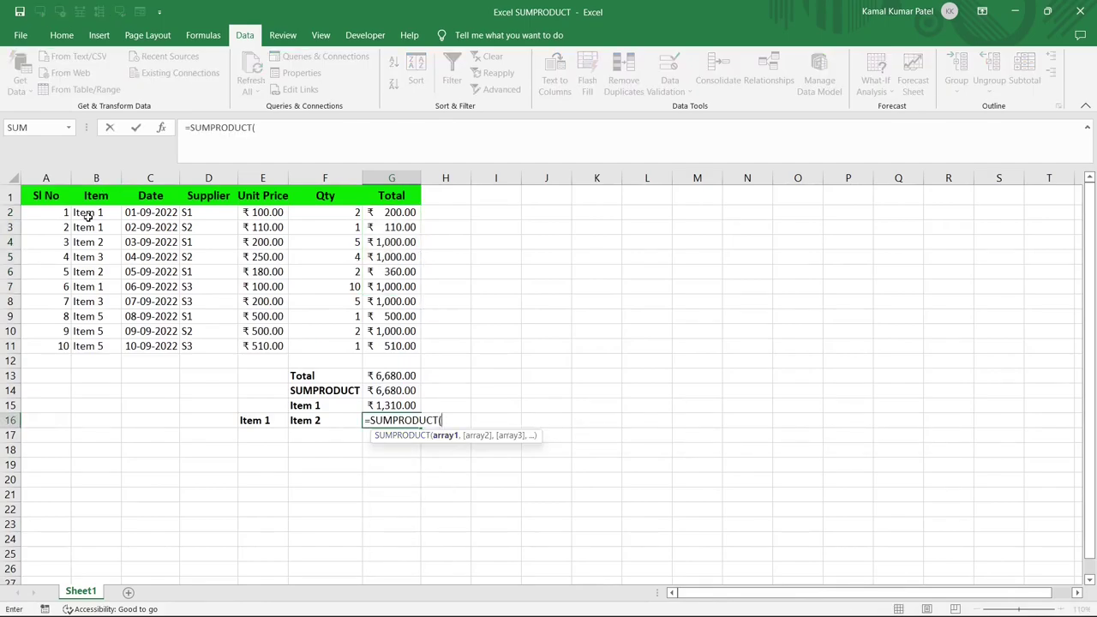
pyautogui.moveTo(96, 213); pyautogui.dragTo(96, 345)
pyautogui.click(289, 127)
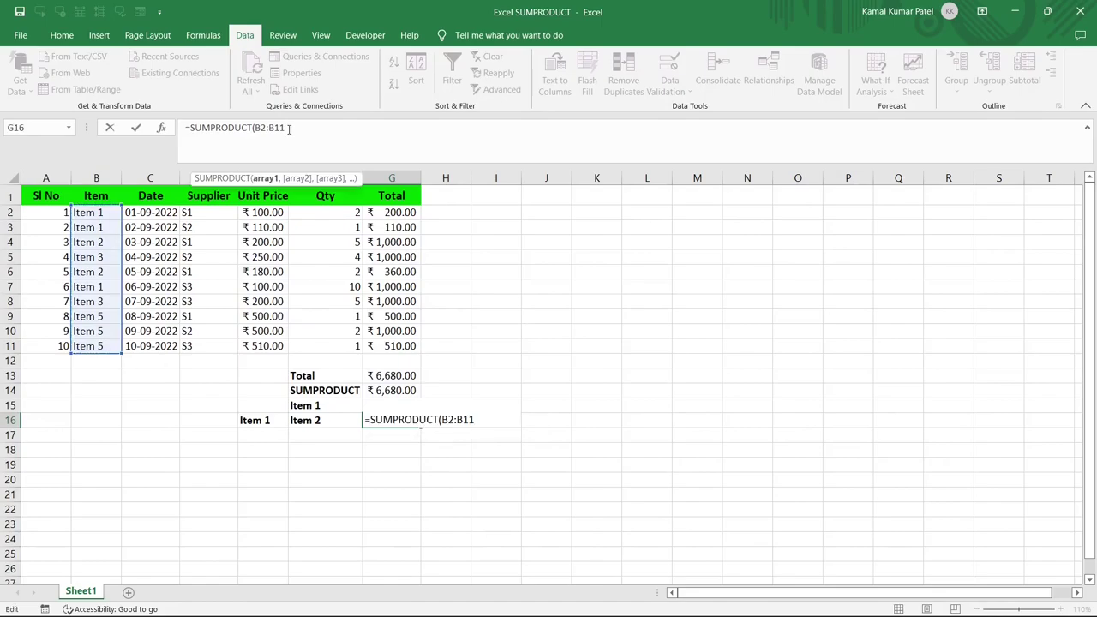
pyautogui.write('=')
pyautogui.click(255, 422)
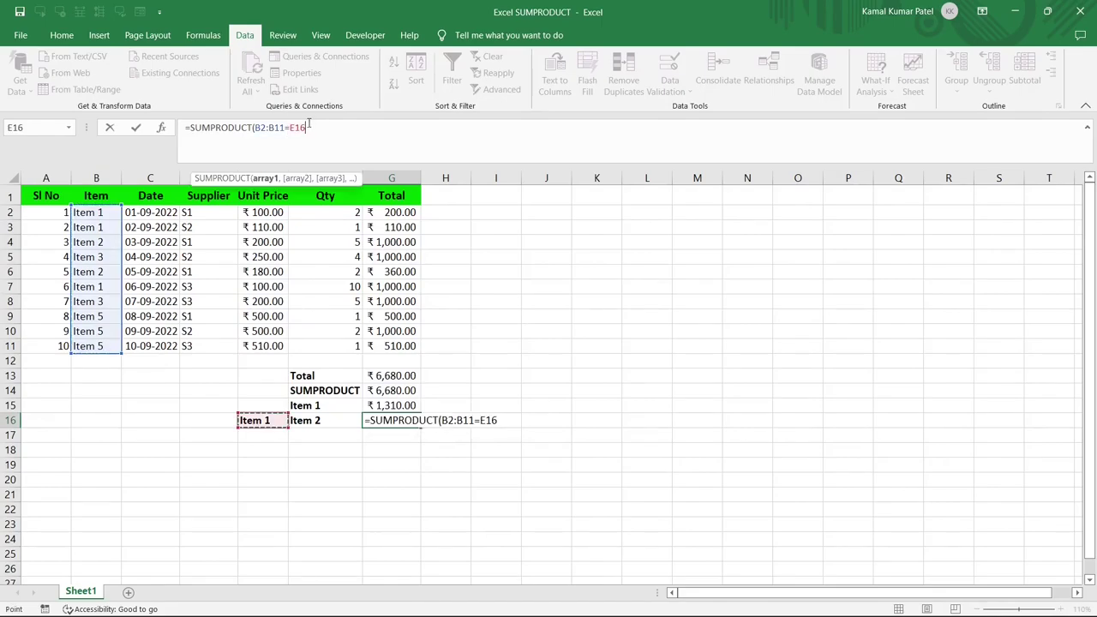
pyautogui.click(256, 127)
pyautogui.write('(')
pyautogui.click(332, 137)
pyautogui.write(')+')
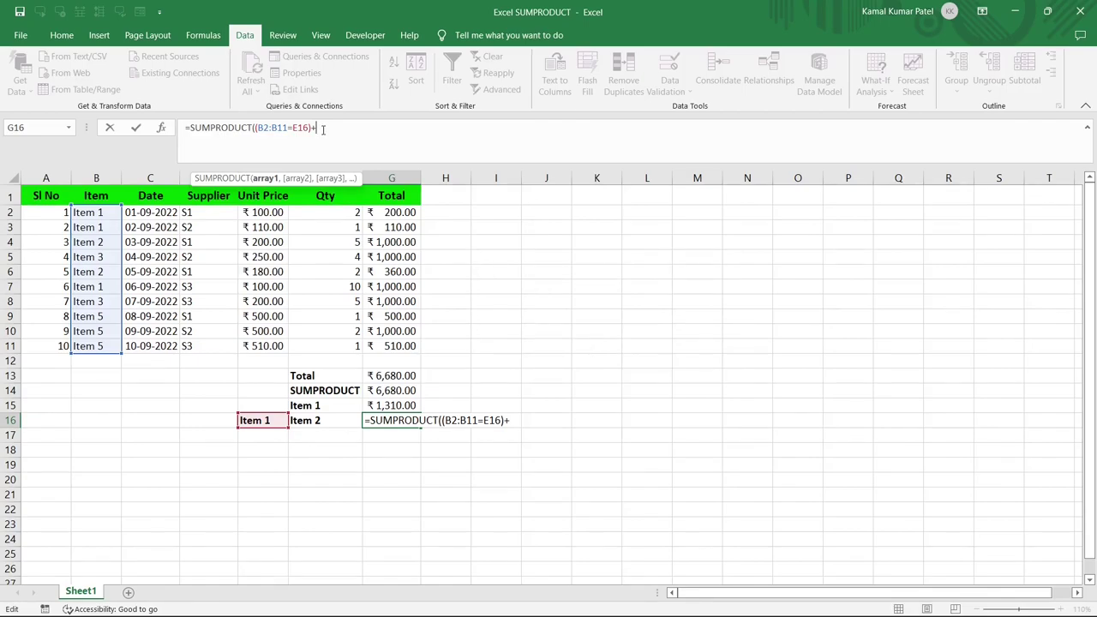
# Add the second comparison (B2:B11=F16) and wrap both comparisons in an outer bracket.
pyautogui.click(99, 211)
pyautogui.moveTo(99, 212); pyautogui.dragTo(99, 347)
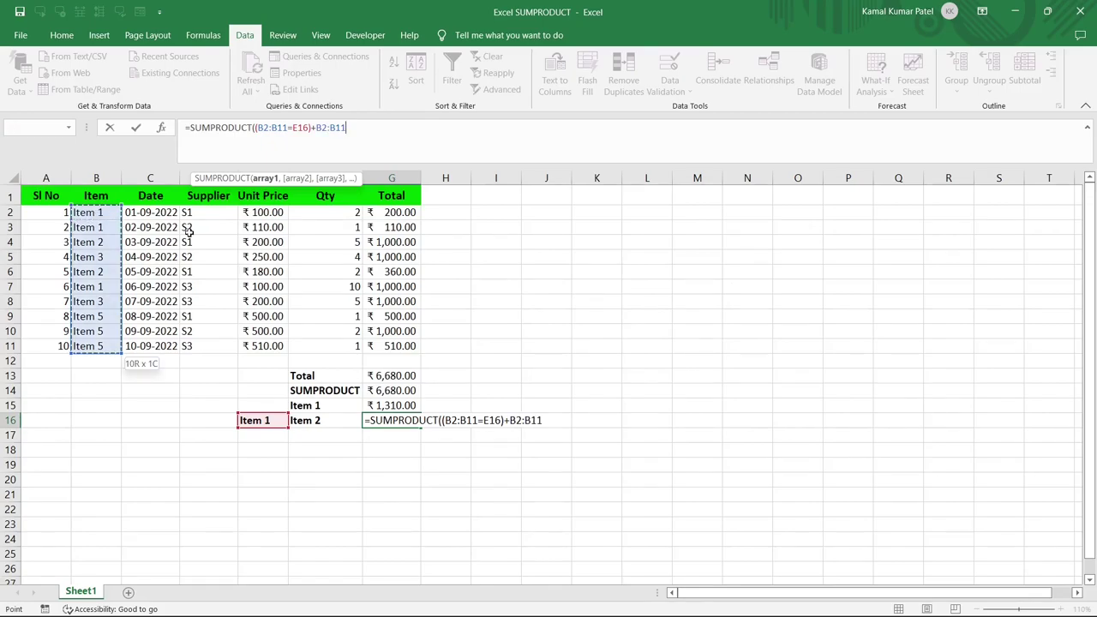
pyautogui.write('=')
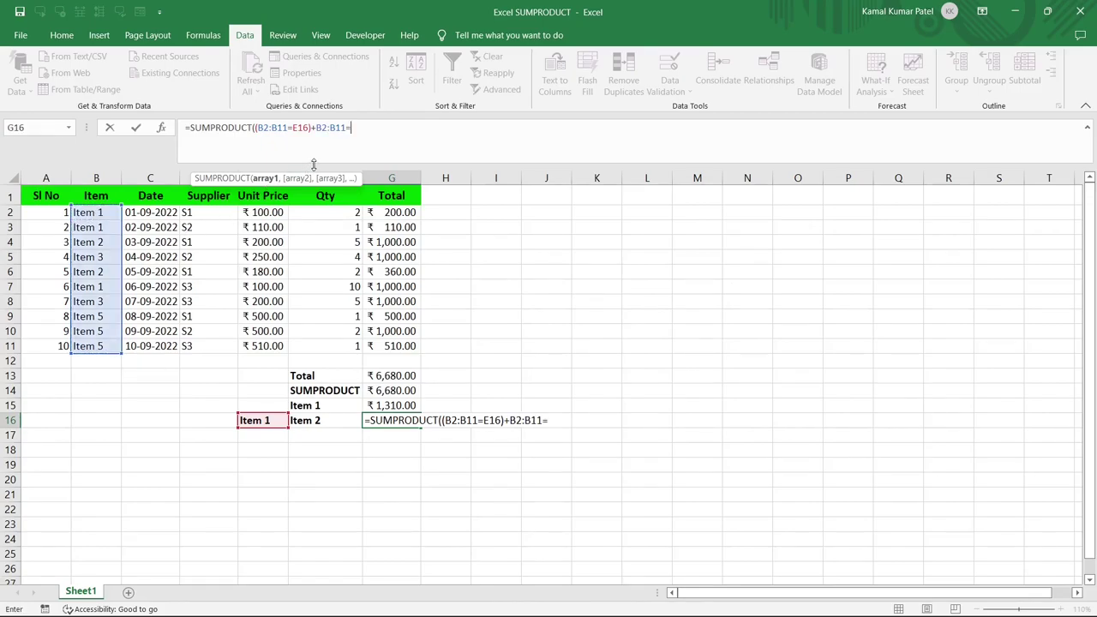
pyautogui.click(326, 419)
pyautogui.click(317, 127)
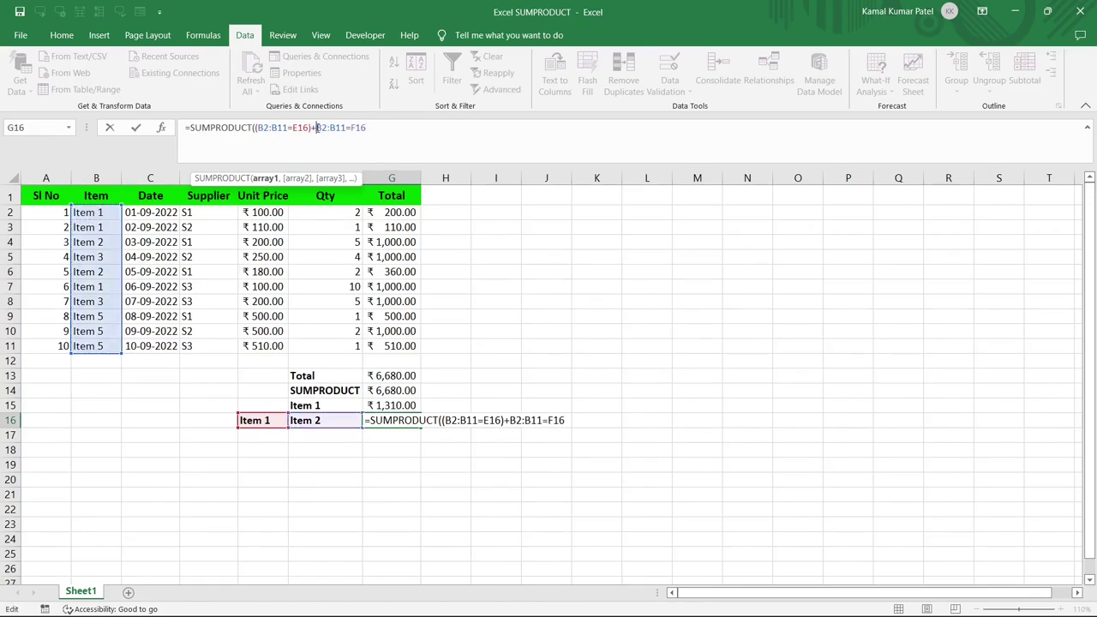
pyautogui.write('(')
pyautogui.press('End')
pyautogui.write(')')
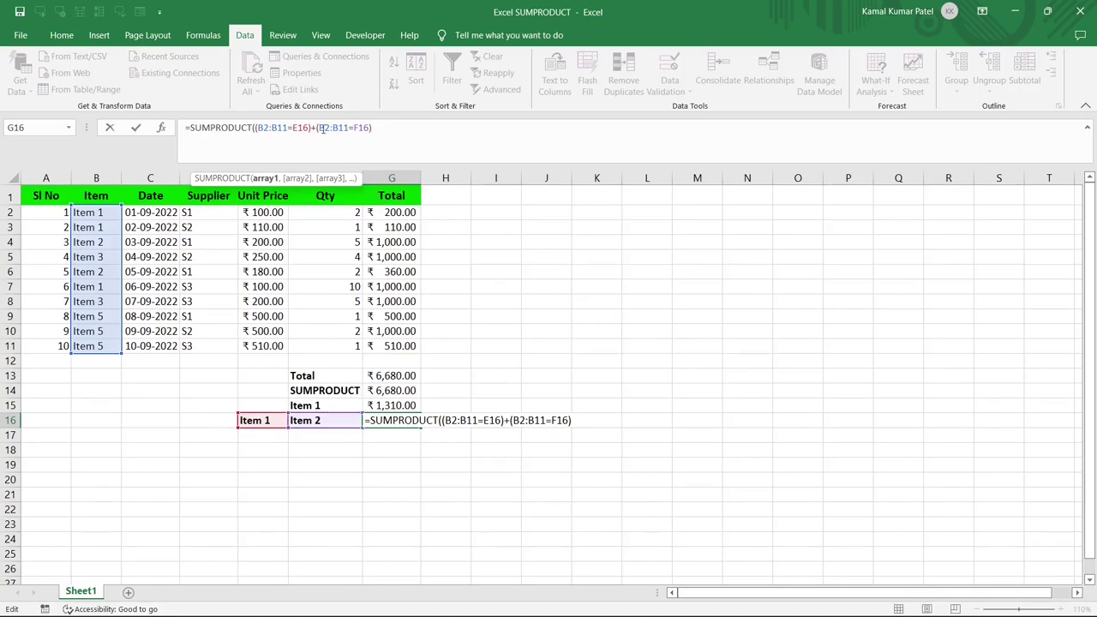
pyautogui.click(256, 127)
pyautogui.write('(')
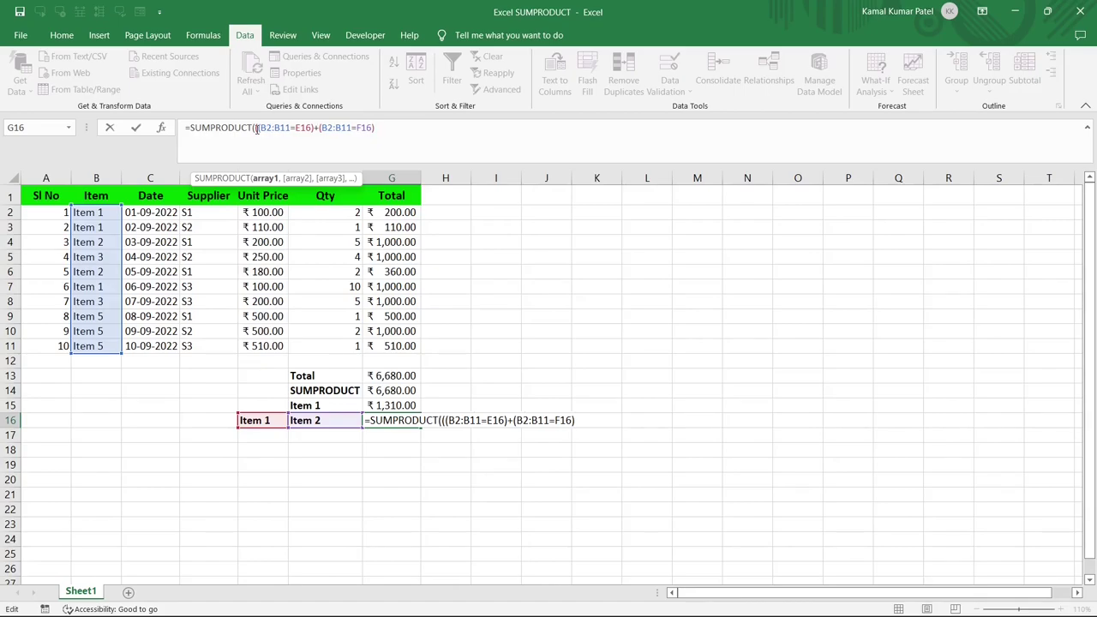
pyautogui.write(',')
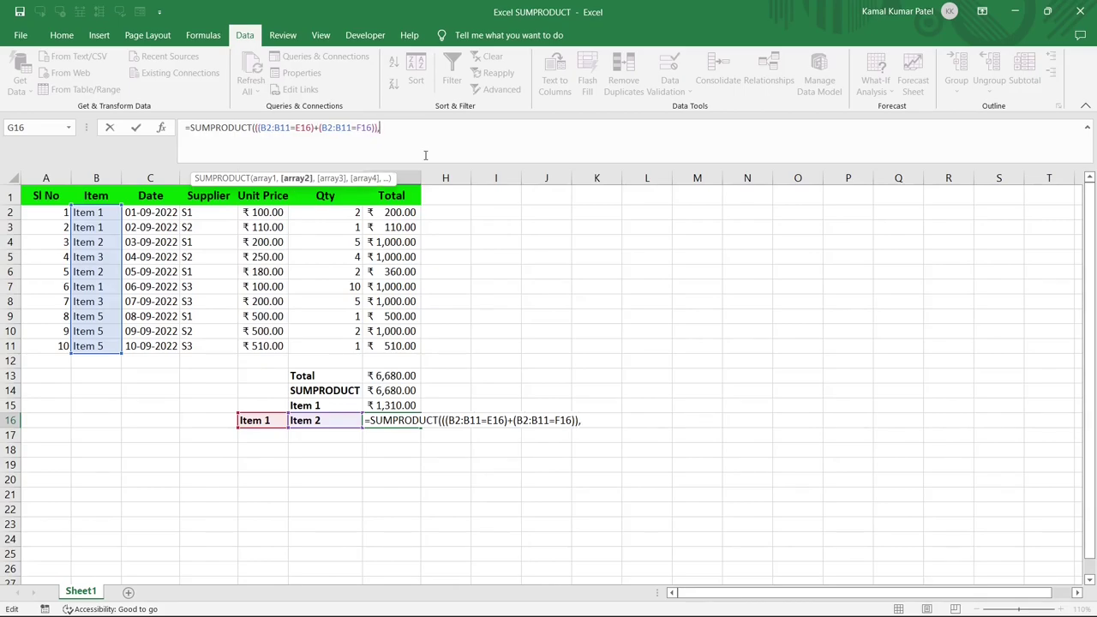
# Add the Unit Price E2:E11 and Qty F2:F11 ranges and commit, giving ₹2,670.00.
pyautogui.click(263, 215)
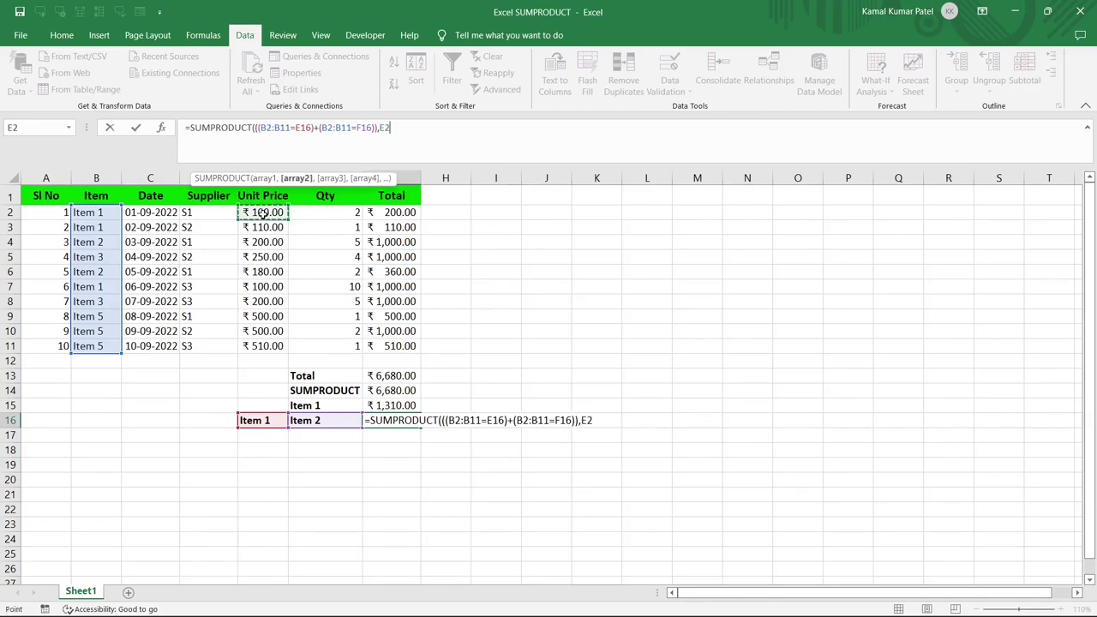
pyautogui.moveTo(263, 214); pyautogui.dragTo(274, 345)
pyautogui.write(',')
pyautogui.click(330, 214)
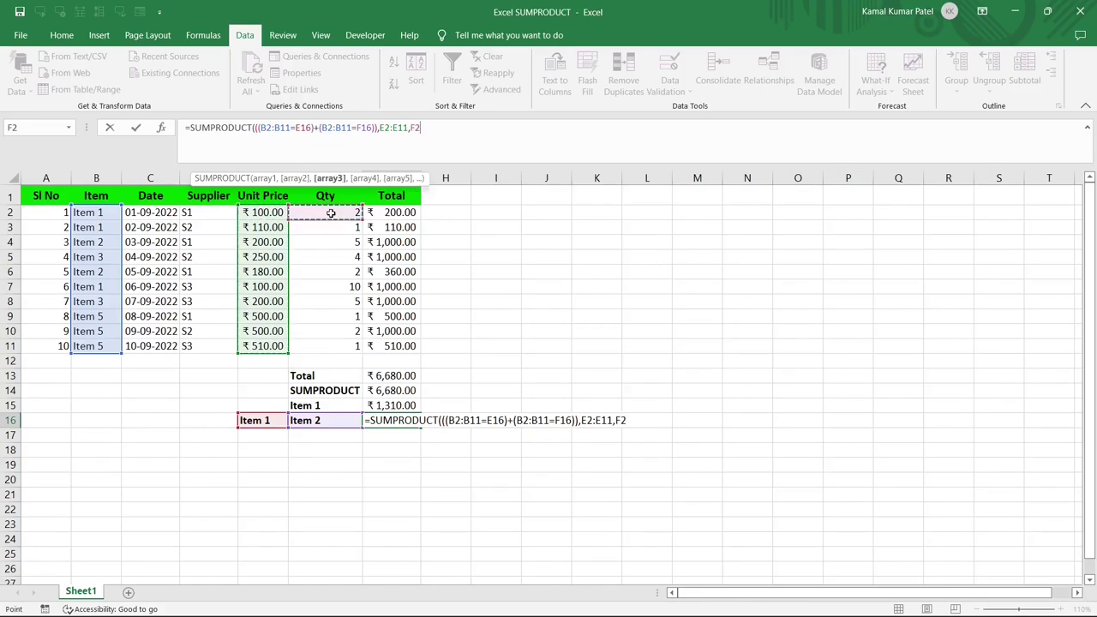
pyautogui.moveTo(330, 214); pyautogui.dragTo(330, 345)
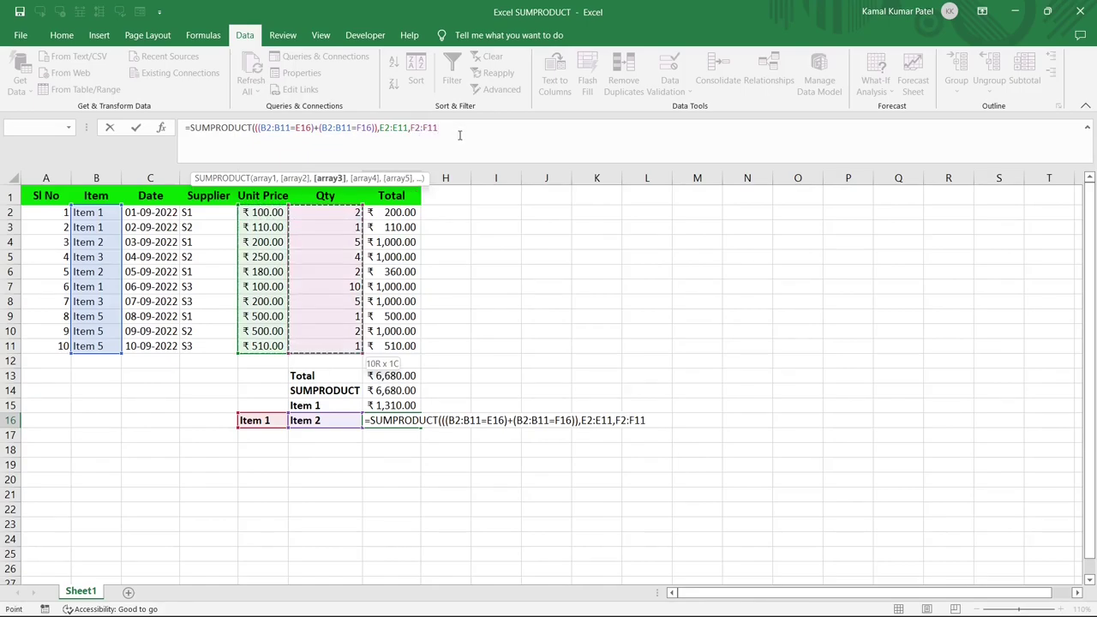
pyautogui.write(')')
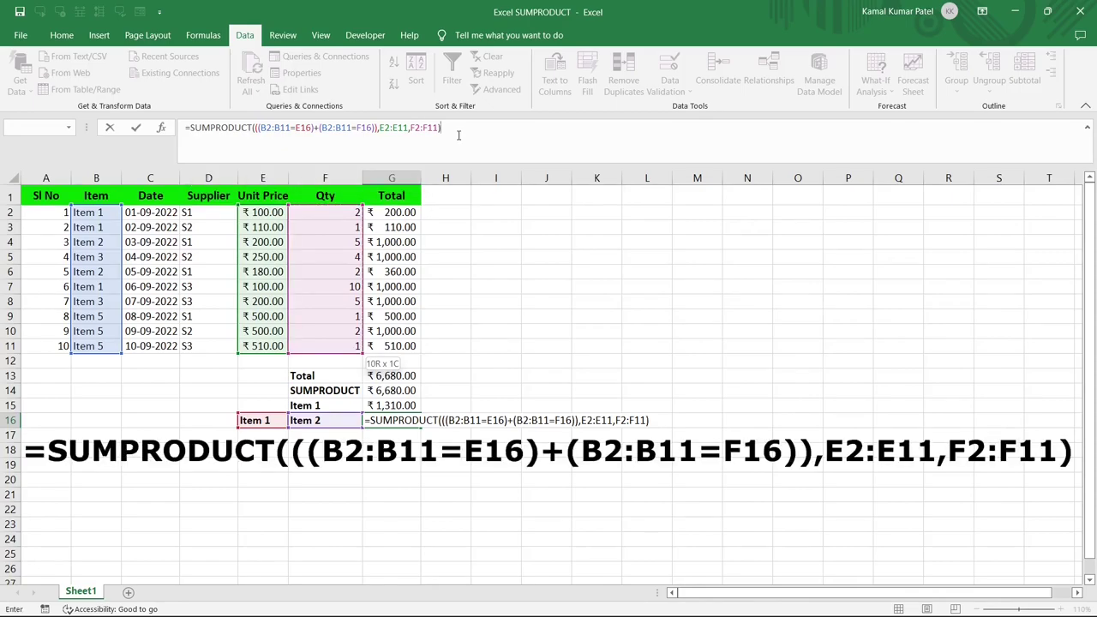
pyautogui.click(339, 131)
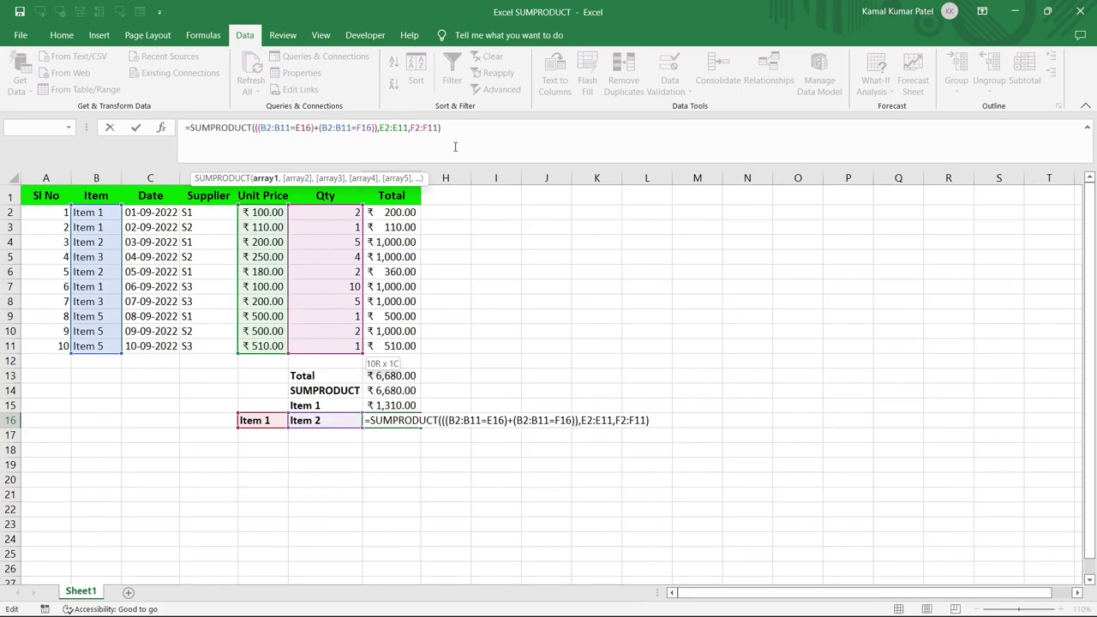
pyautogui.press('Return')
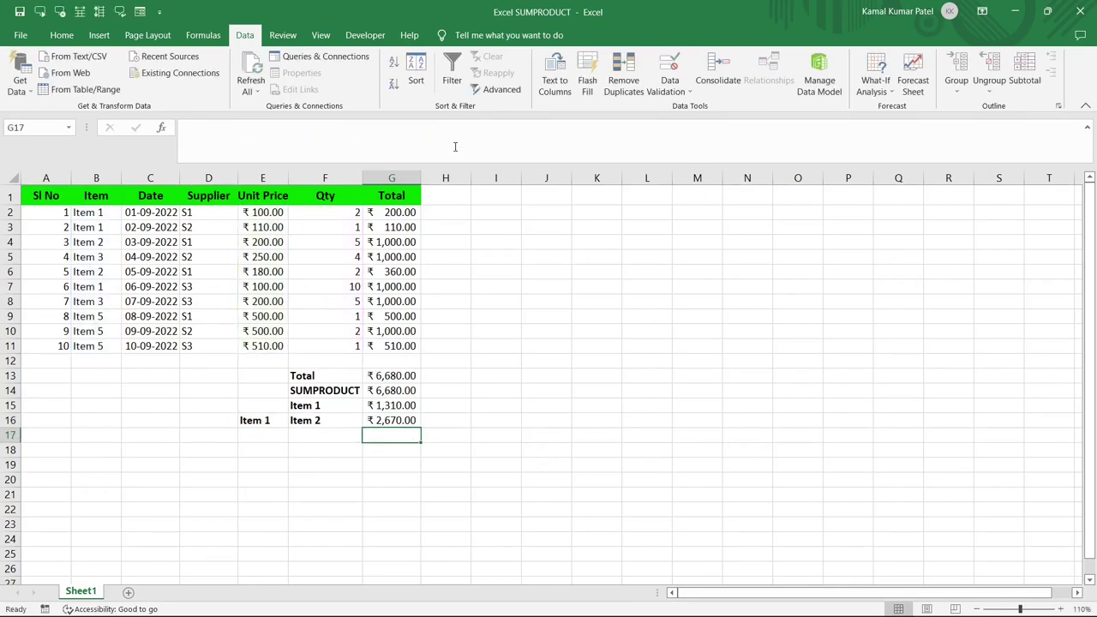
pyautogui.click(385, 418)
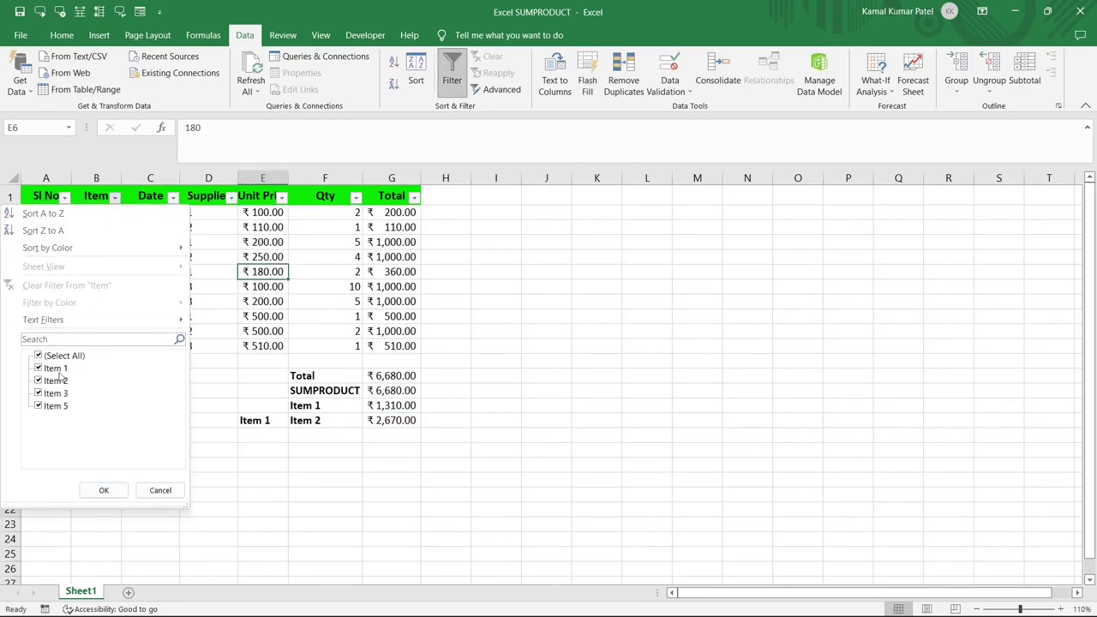
pyautogui.click(103, 490)
pyautogui.moveTo(391, 212); pyautogui.dragTo(391, 275)
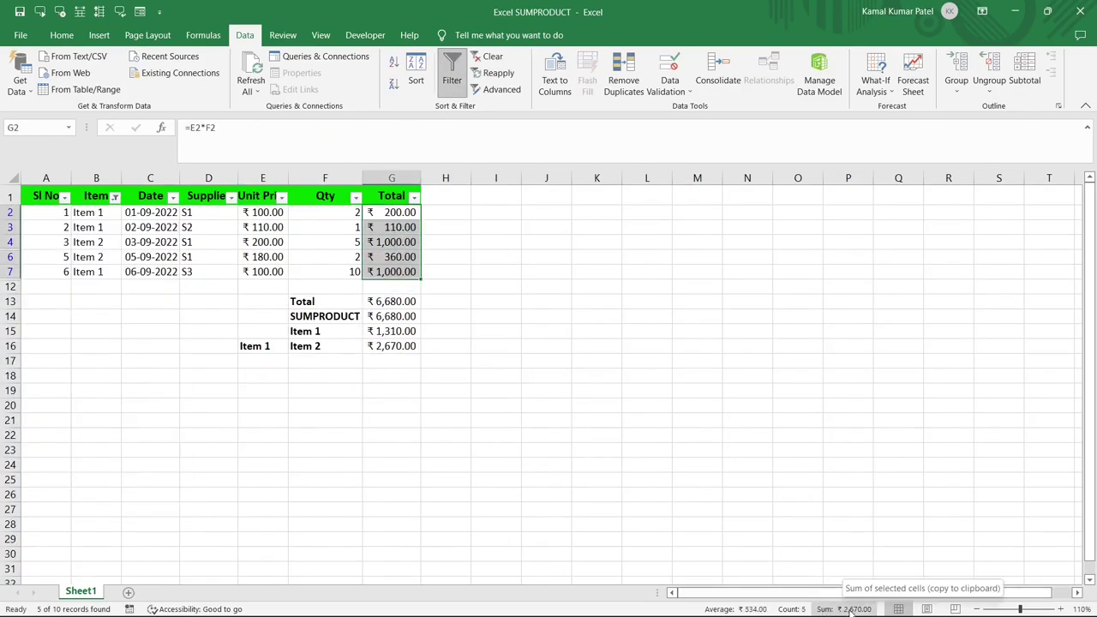
pyautogui.click(399, 347)
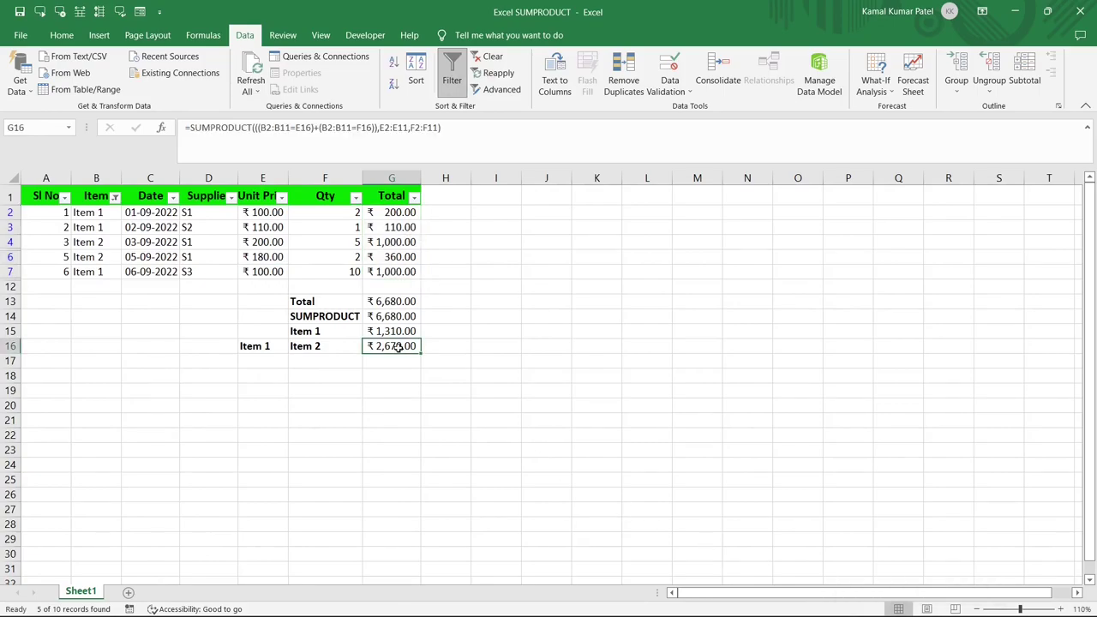
pyautogui.click(452, 80)
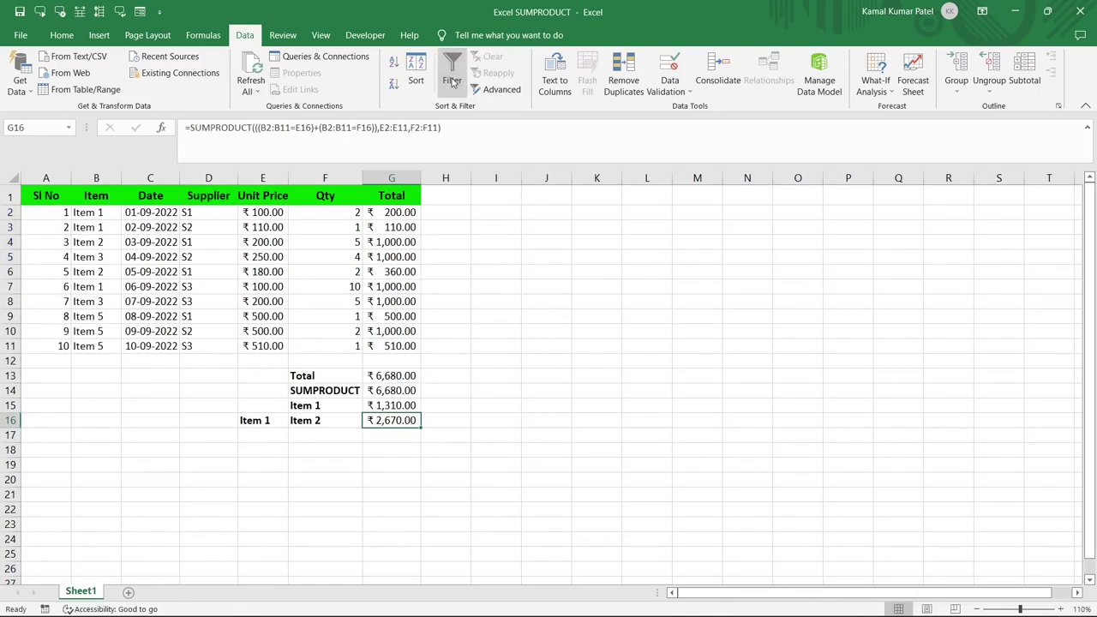